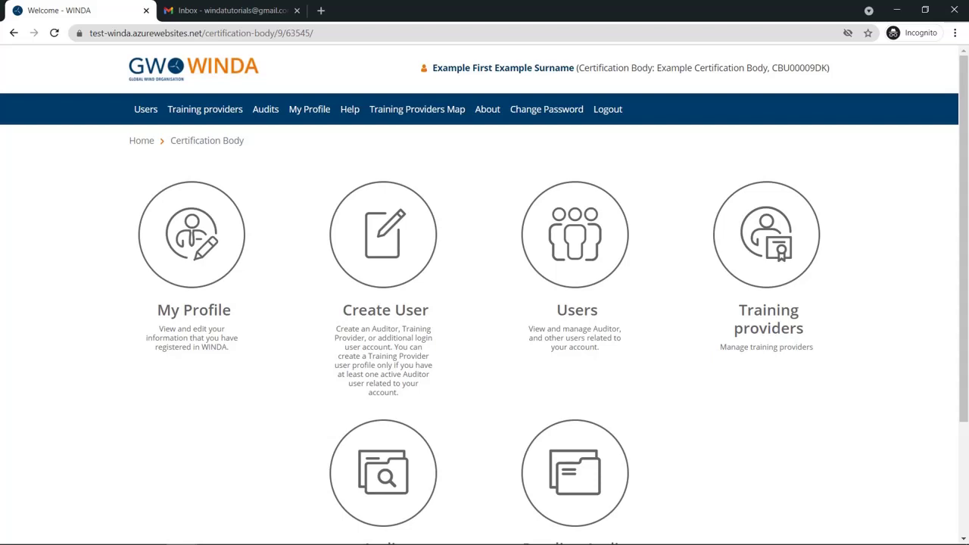
From the certification body's audits list, start a new Certification Audit
scroll(480, 327, "down", 1)
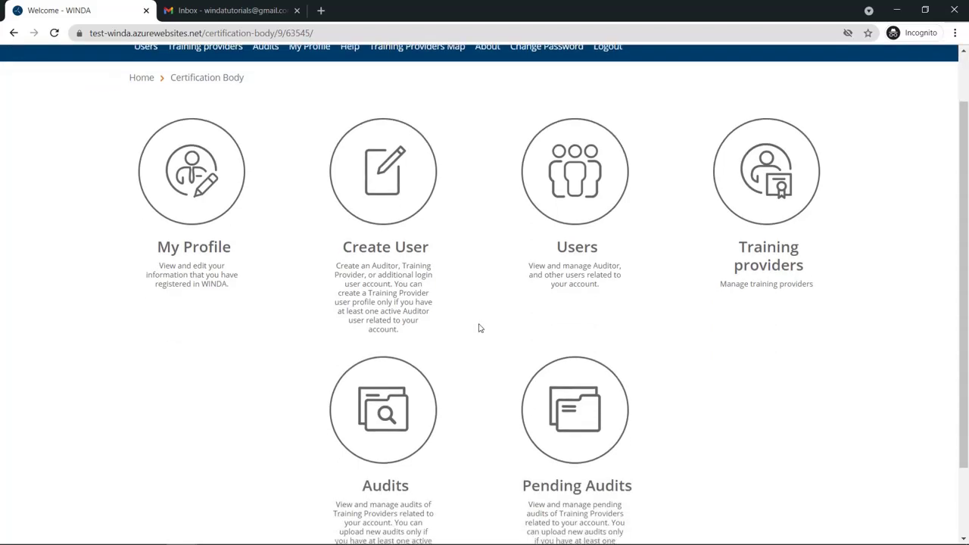
left_click(398, 398)
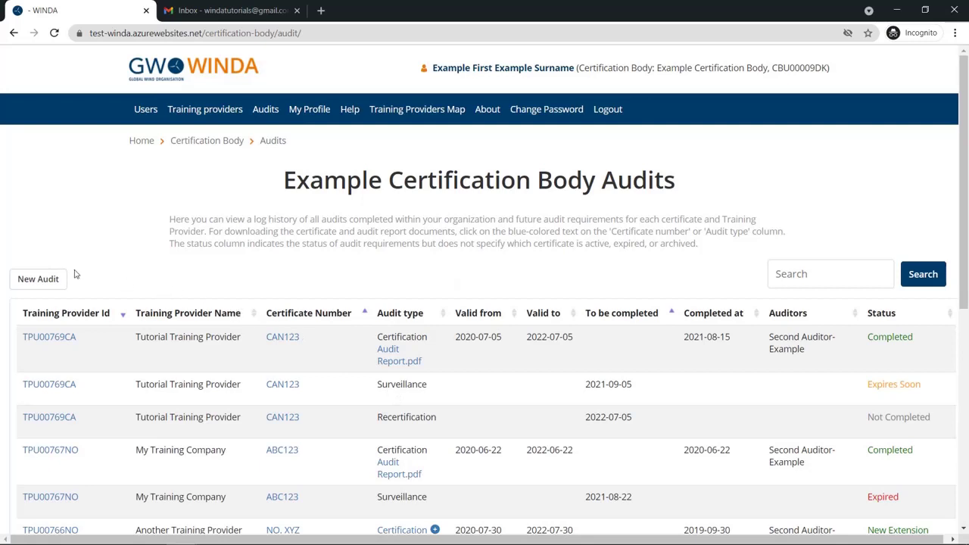
left_click(47, 279)
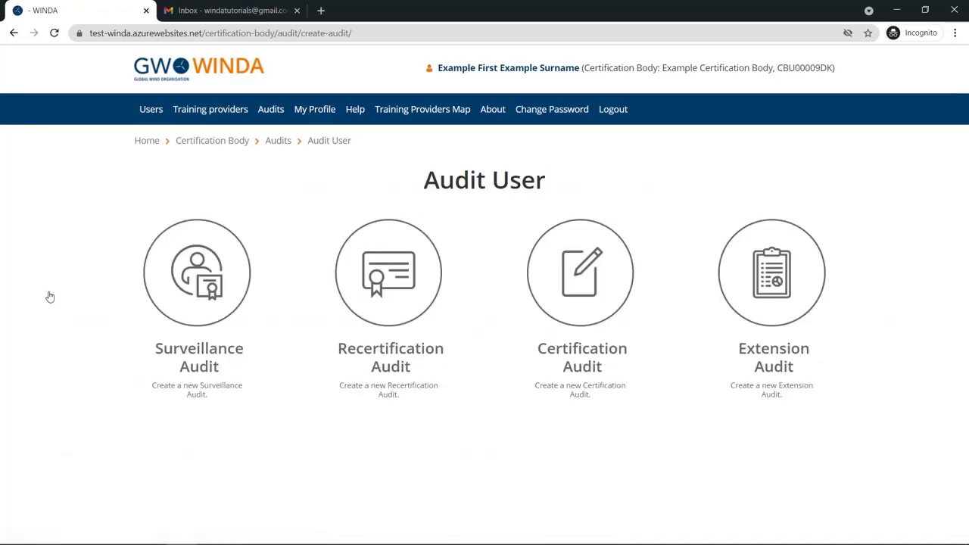
left_click(612, 299)
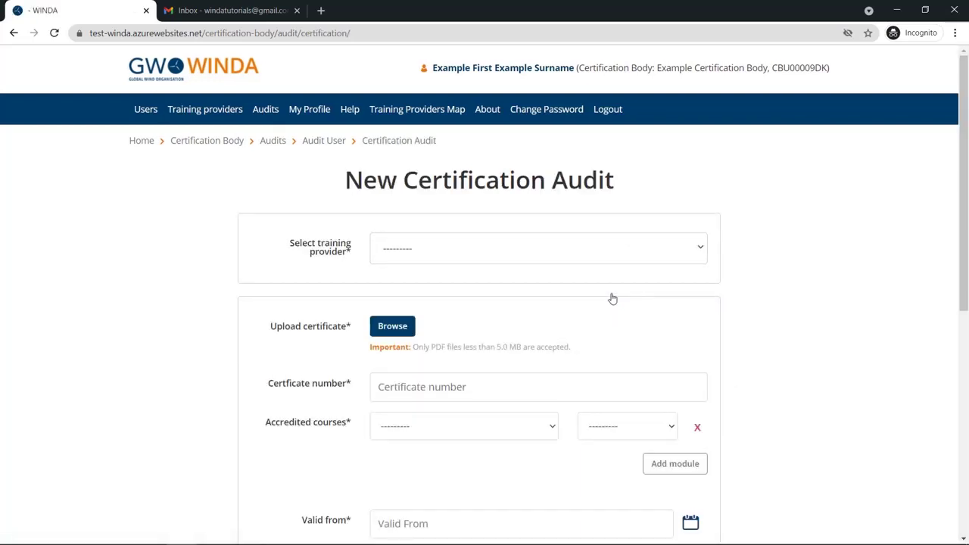
Search the training providers for "xyz" and select TPU00742UG - XYZ Test Training for the audit
left_click(639, 256)
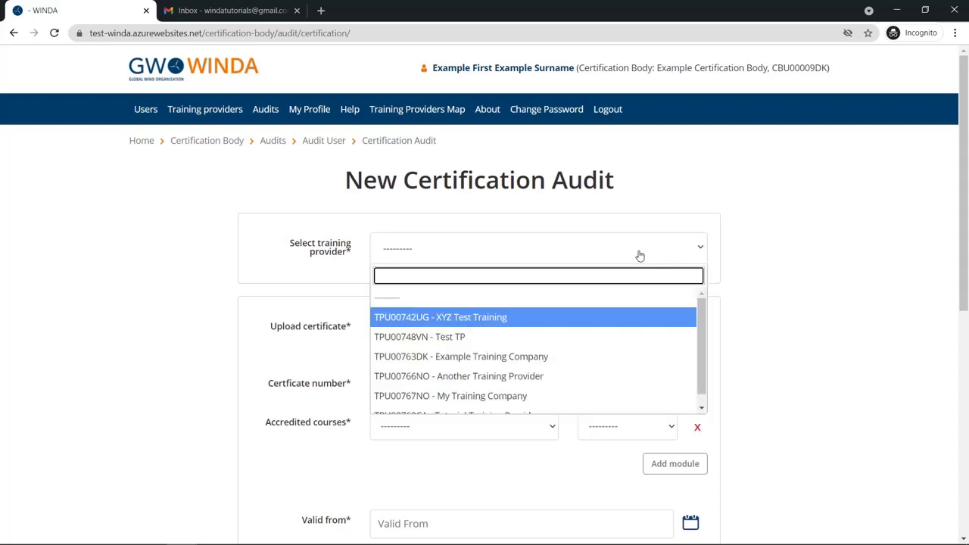
scroll(623, 341, "down", 2)
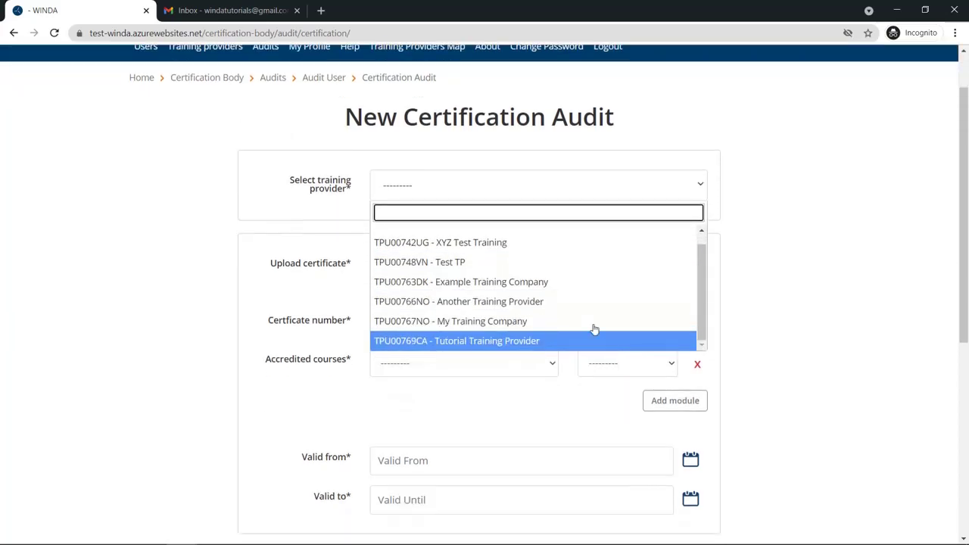
type("xyz")
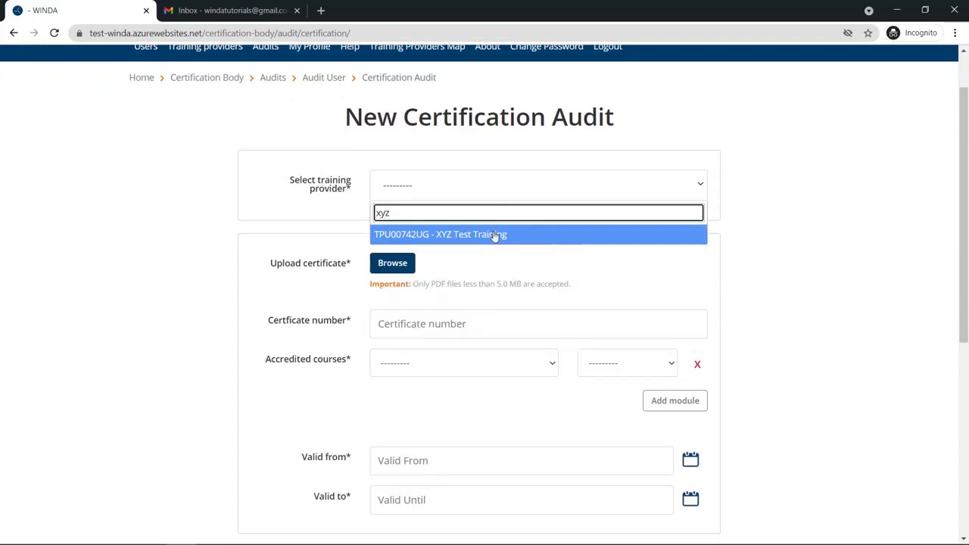
left_click(494, 235)
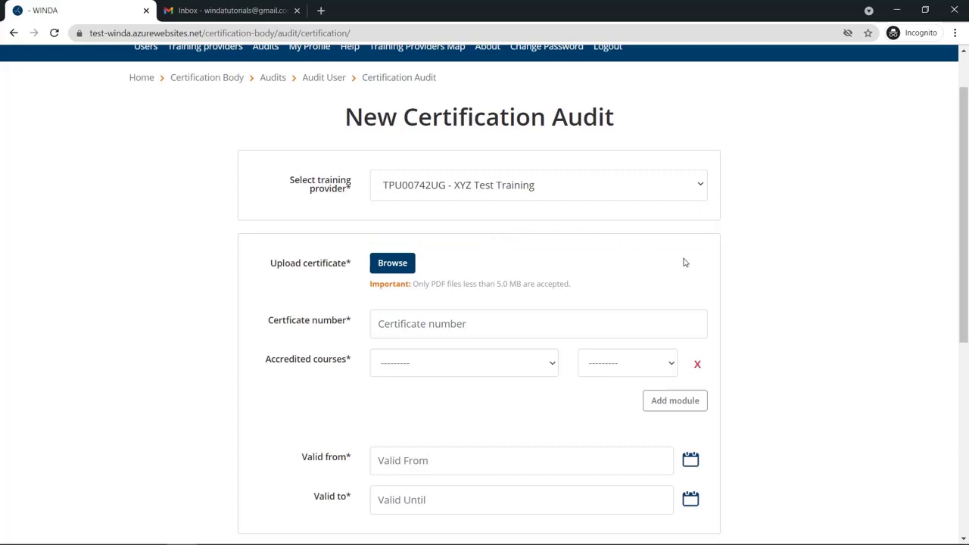
Upload the BST Certificate PDF as the audit's certificate file
scroll(683, 262, "down", 1)
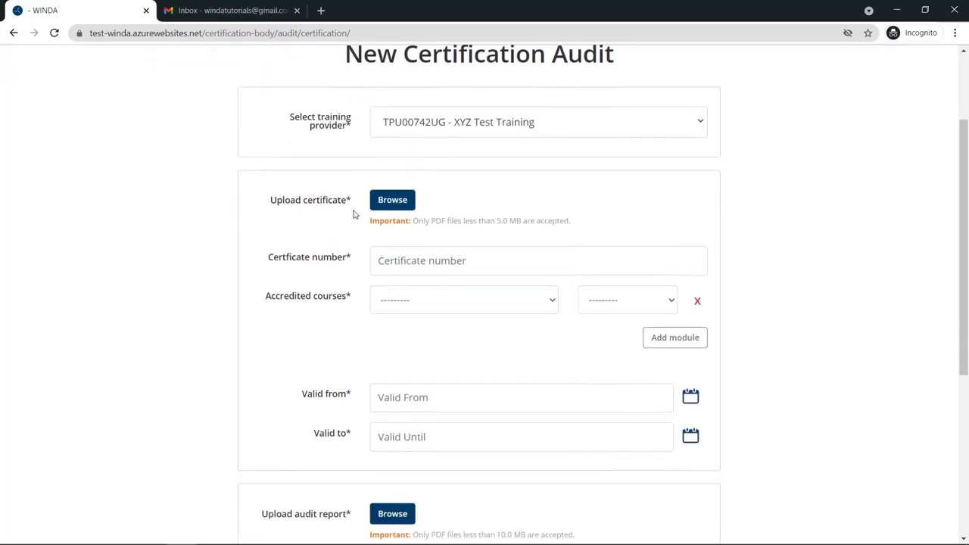
left_click(374, 200)
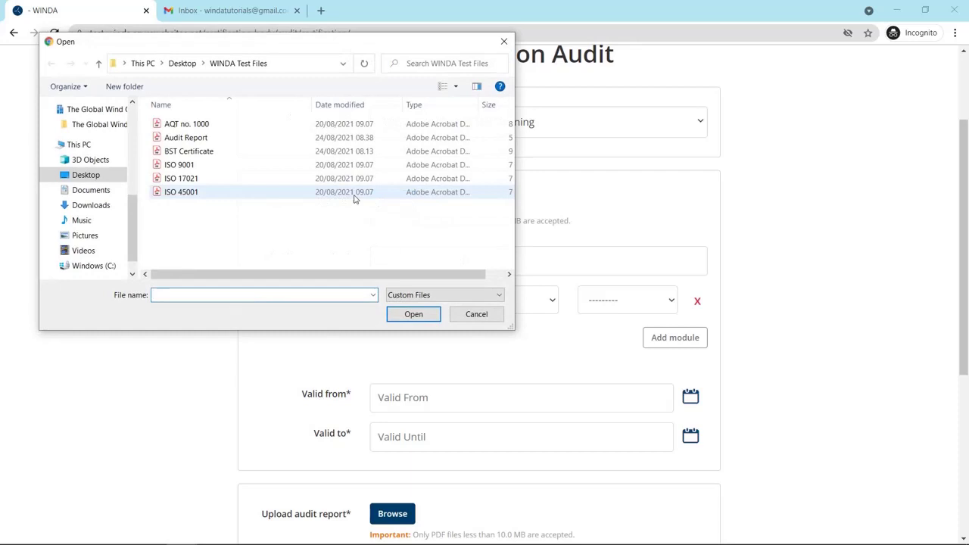
left_click(203, 151)
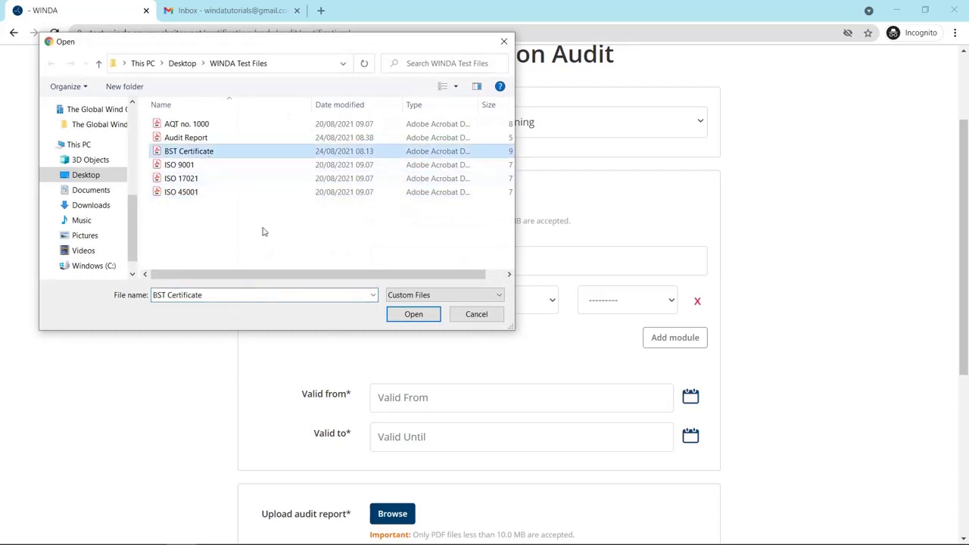
left_click(414, 314)
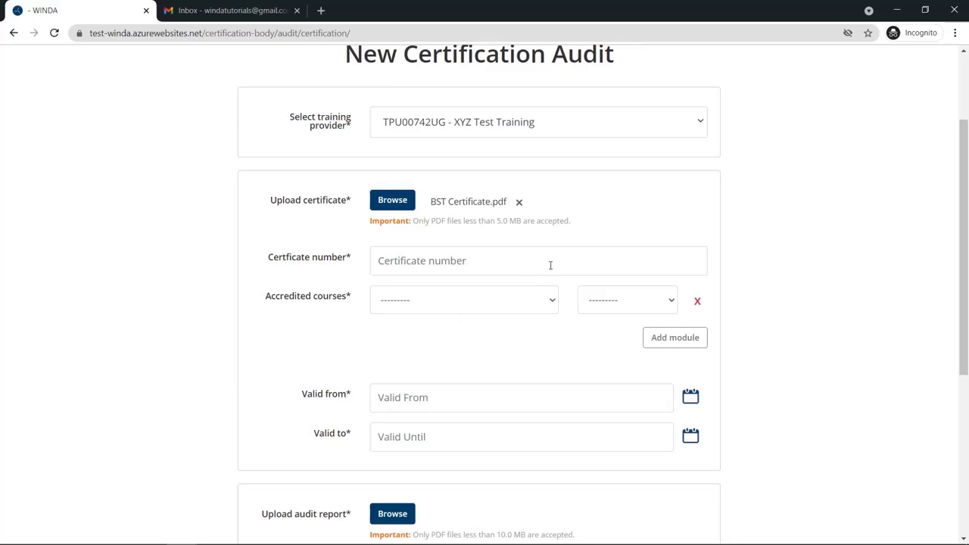
Enter certificate number ABC1234 and set the first accredited course to First Aid with FIXED Training Facility
scroll(551, 265, "down", 2)
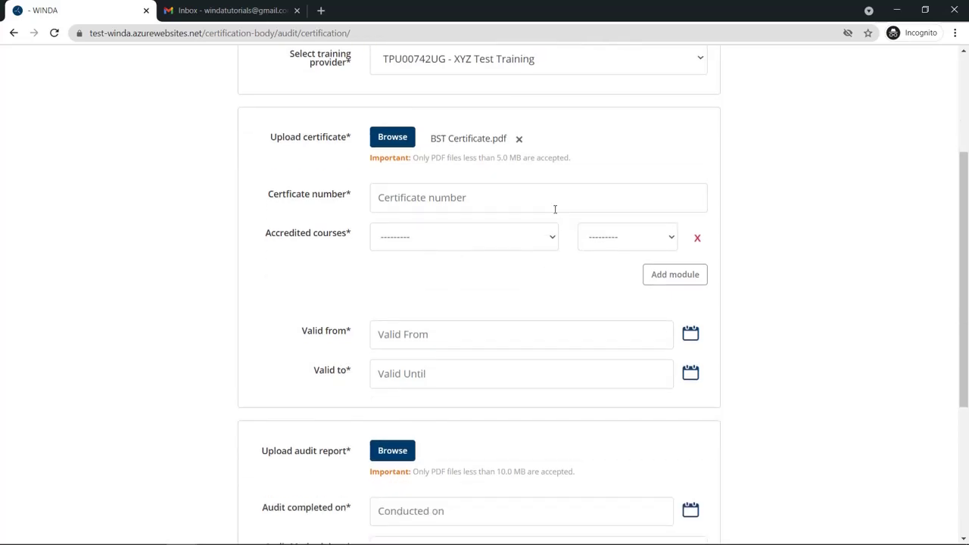
left_click(636, 203)
type("ABC1234")
left_click(553, 239)
left_click(519, 272)
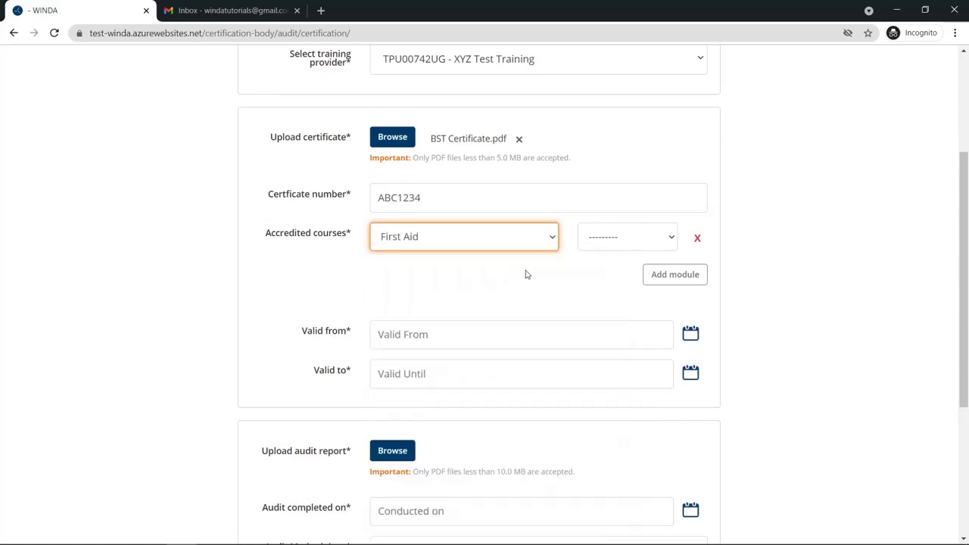
left_click(628, 237)
left_click(643, 272)
Add a second accredited course module for First Aid Refresher with FIXED Training Facility
left_click(670, 277)
left_click(417, 281)
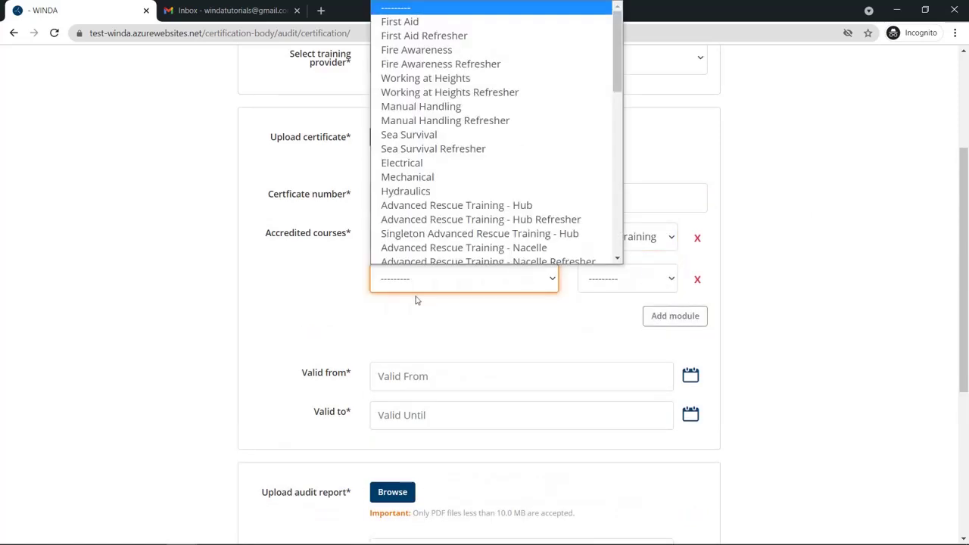
left_click(424, 35)
left_click(627, 278)
left_click(637, 311)
Add another accredited course module for First Aid delivered as Digital Learning
left_click(674, 316)
left_click(485, 320)
left_click(455, 44)
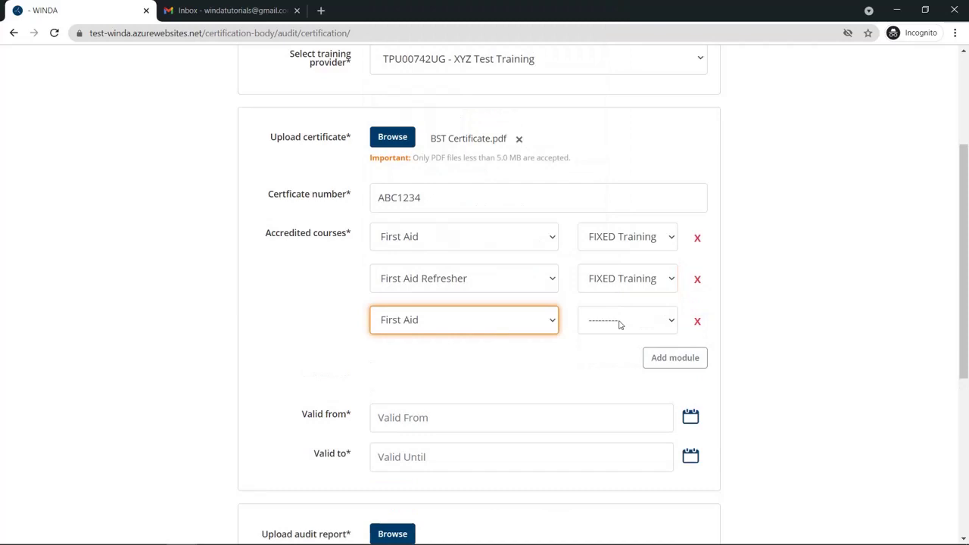
left_click(621, 320)
left_click(617, 399)
Add an accredited course module for First Aid Refresher delivered as Digital Learning
left_click(672, 398)
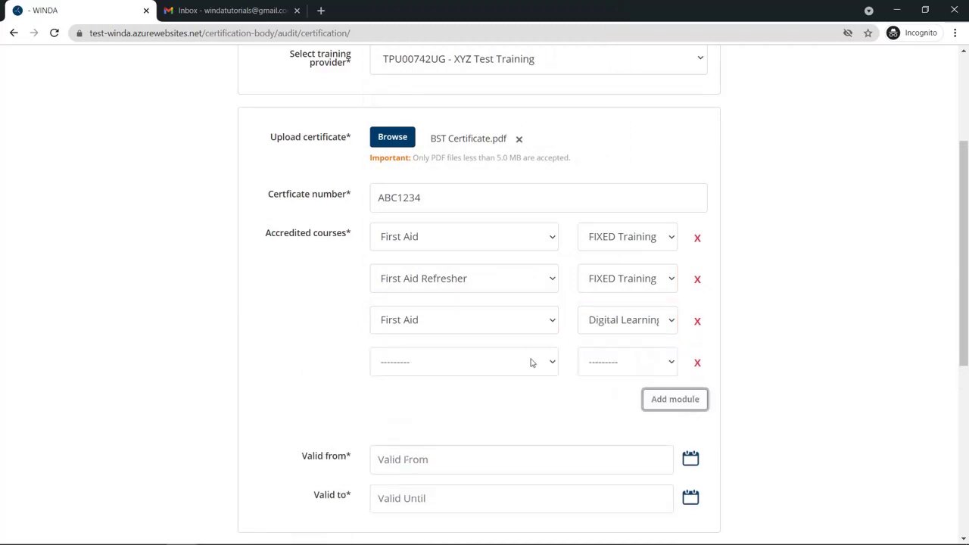
left_click(530, 361)
left_click(425, 98)
left_click(627, 361)
left_click(626, 439)
Add an accredited course module for Fire Awareness with FIXED Training Facility
left_click(675, 399)
left_click(464, 402)
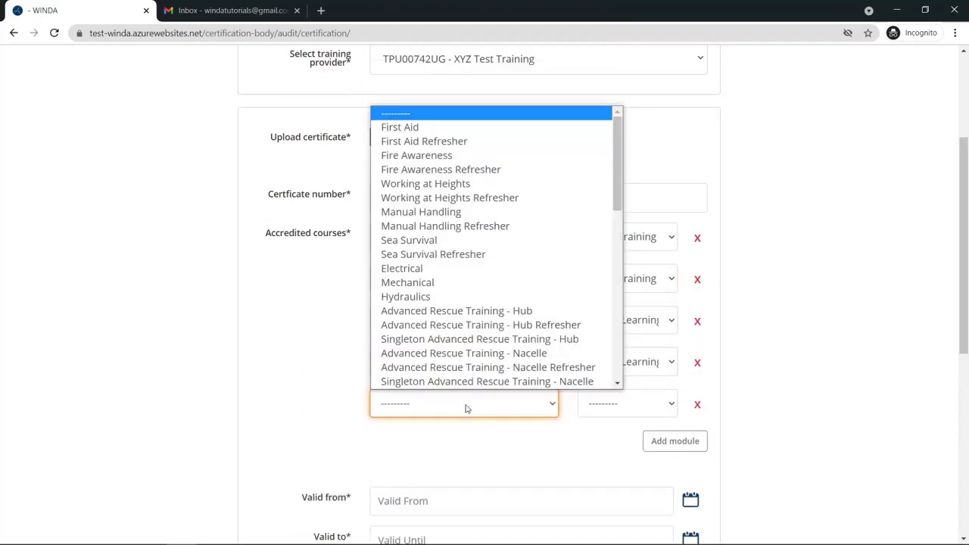
left_click(411, 154)
left_click(628, 403)
left_click(638, 436)
Add an accredited course module for Fire Awareness Refresher with FIXED Training Facility
left_click(675, 441)
left_click(540, 444)
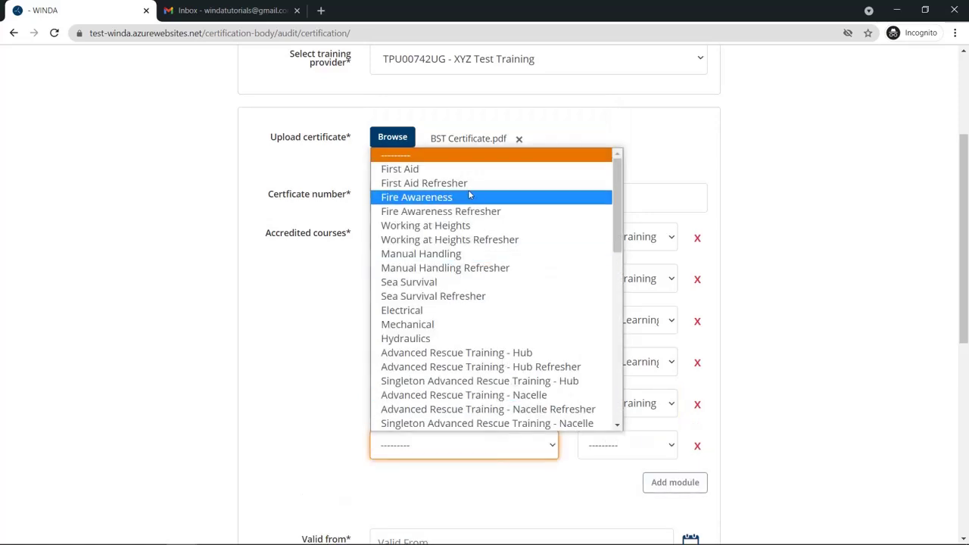
left_click(480, 197)
left_click(546, 452)
key("Down")
key("Return")
left_click(628, 444)
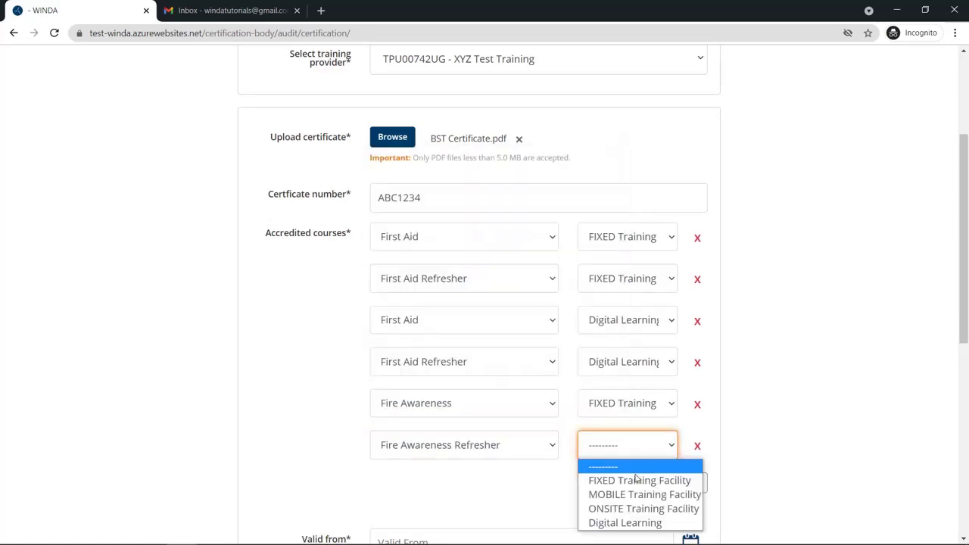
left_click(638, 480)
Add another accredited course module for Fire Awareness delivered as Digital Learning
left_click(675, 482)
left_click(552, 489)
left_click(530, 238)
left_click(627, 487)
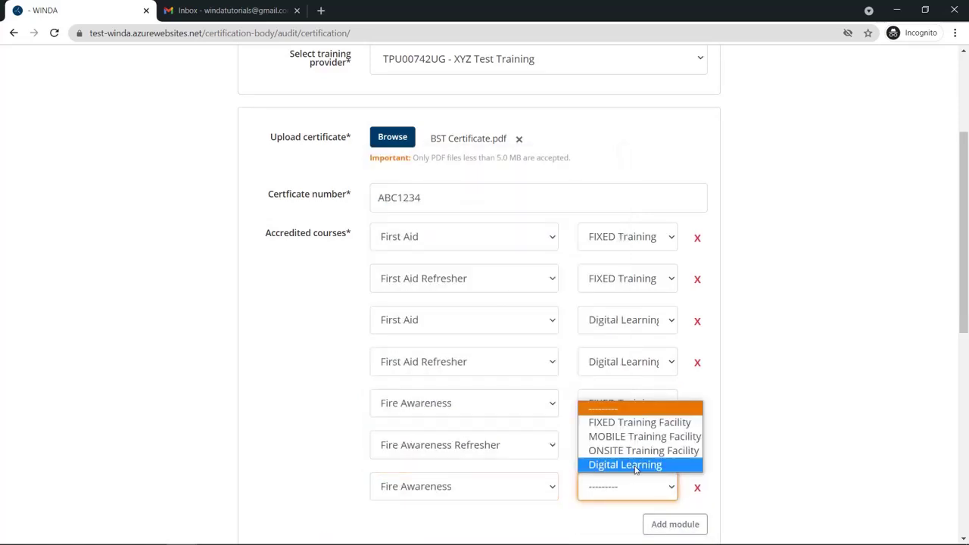
left_click(627, 464)
Add an accredited course module for Fire Awareness Refresher delivered as Digital Learning
scroll(659, 469, "down", 1)
left_click(684, 461)
left_click(519, 465)
left_click(472, 236)
left_click(651, 466)
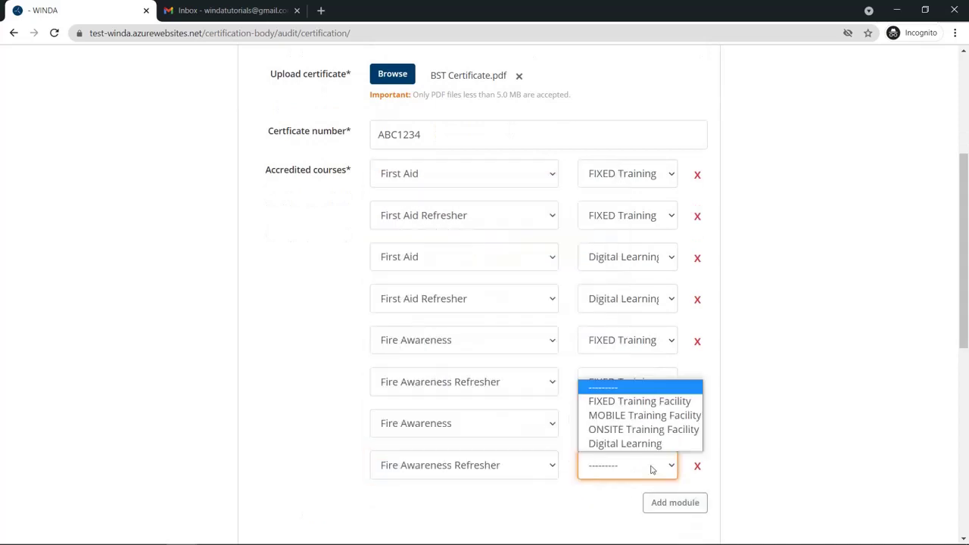
left_click(644, 443)
Add an accredited course module for Sea Survival with FIXED Training Facility
scroll(605, 477, "down", 1)
left_click(674, 439)
left_click(495, 444)
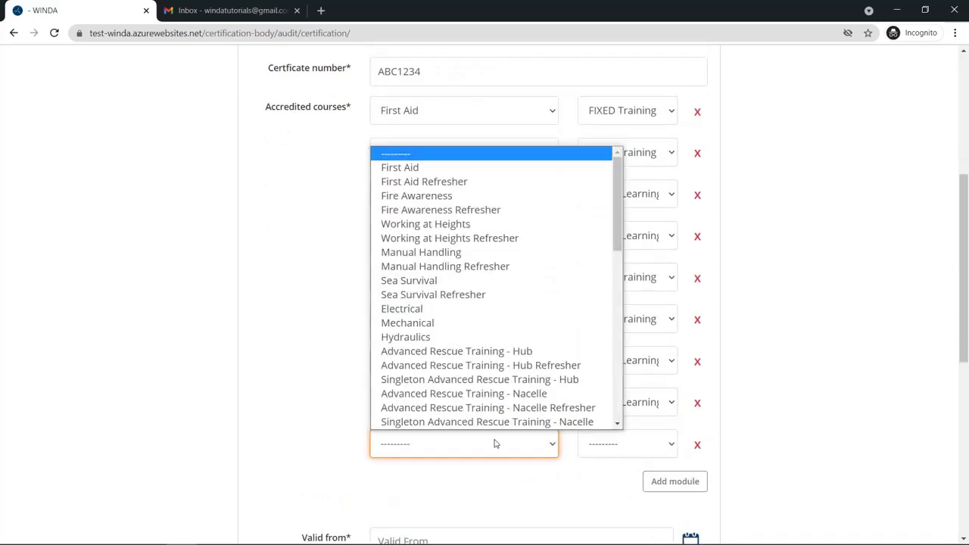
left_click(454, 279)
left_click(625, 444)
left_click(627, 480)
Add an accredited course module for Sea Survival Refresher with FIXED Training Facility
left_click(675, 481)
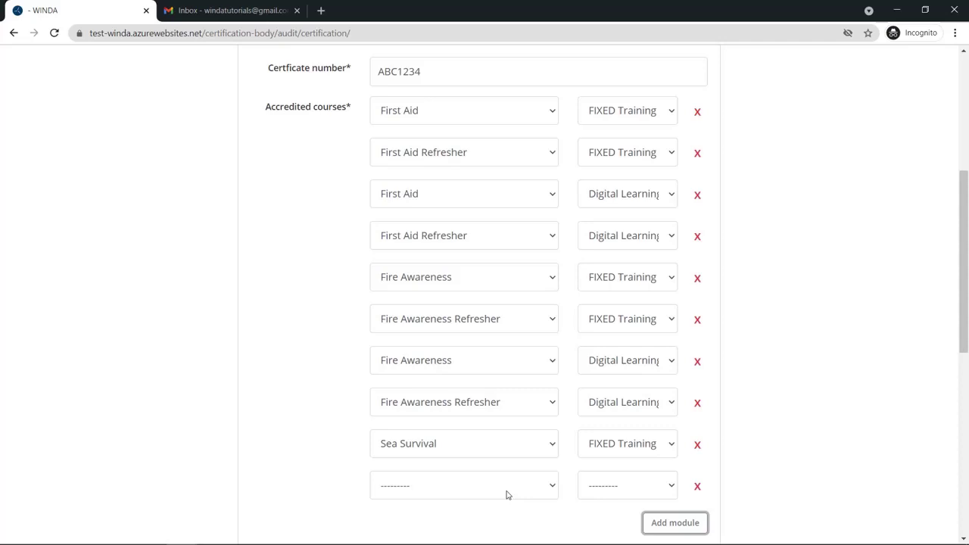
left_click(506, 486)
left_click(465, 335)
left_click(627, 486)
left_click(639, 421)
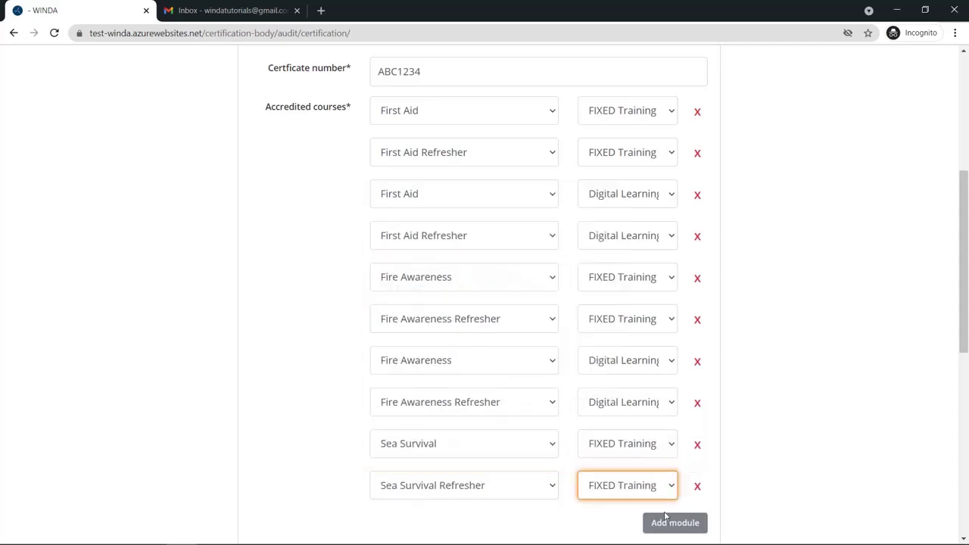
Add another accredited course module for Sea Survival delivered as Digital Learning
left_click(675, 523)
left_click(454, 526)
left_click(454, 336)
left_click(546, 528)
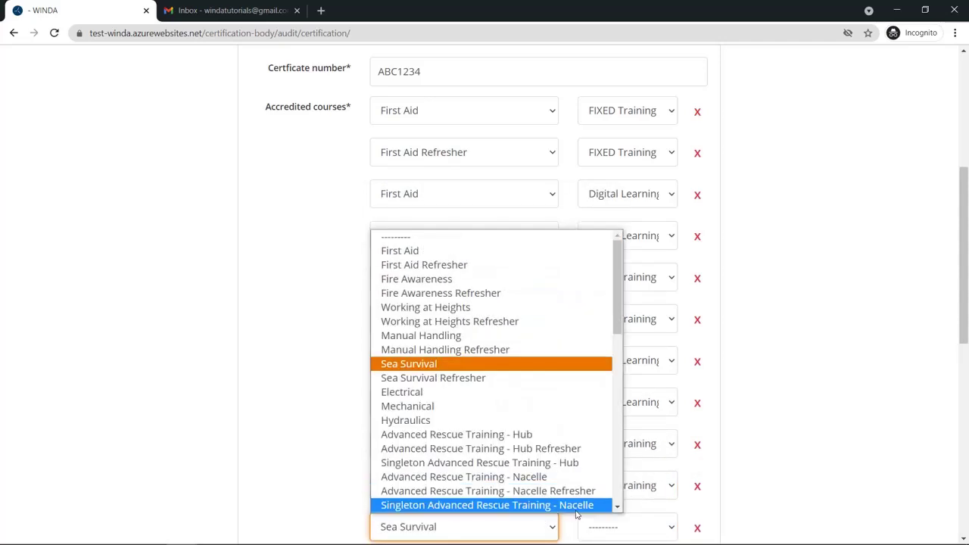
left_click(626, 527)
left_click(628, 505)
Add an accredited course module for Sea Survival Refresher delivered as Digital Learning
scroll(775, 495, "down", 1)
left_click(674, 508)
left_click(485, 507)
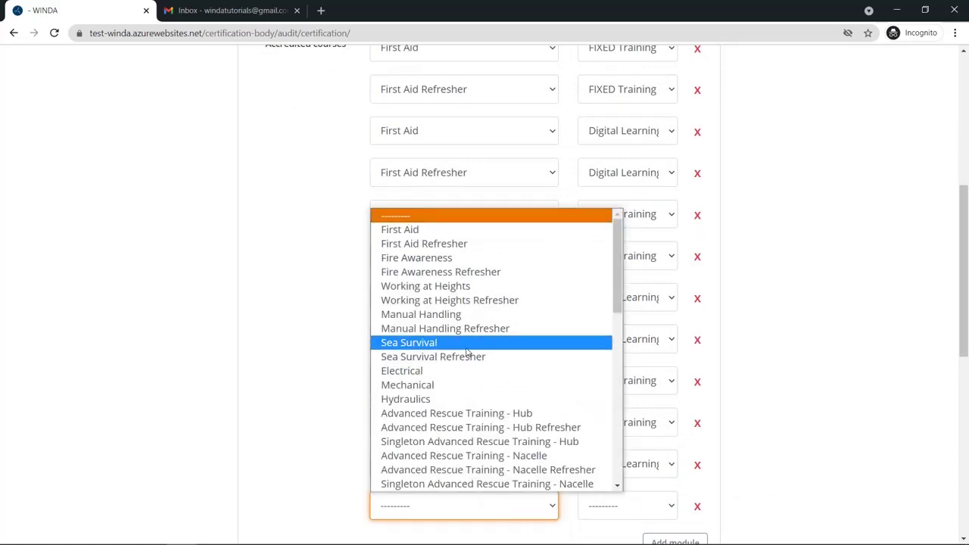
left_click(454, 353)
left_click(613, 505)
left_click(621, 495)
Review the listed accredited courses and set the certificate's valid-from date to 2021-08-16
scroll(721, 446, "up", 1)
scroll(721, 447, "up", 1)
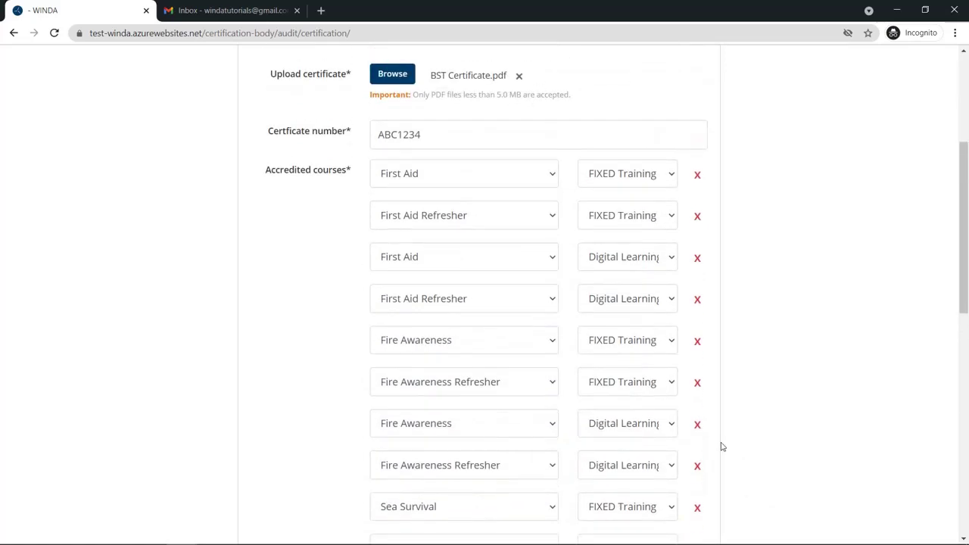
scroll(720, 446, "down", 3)
scroll(253, 461, "down", 2)
scroll(259, 471, "down", 2)
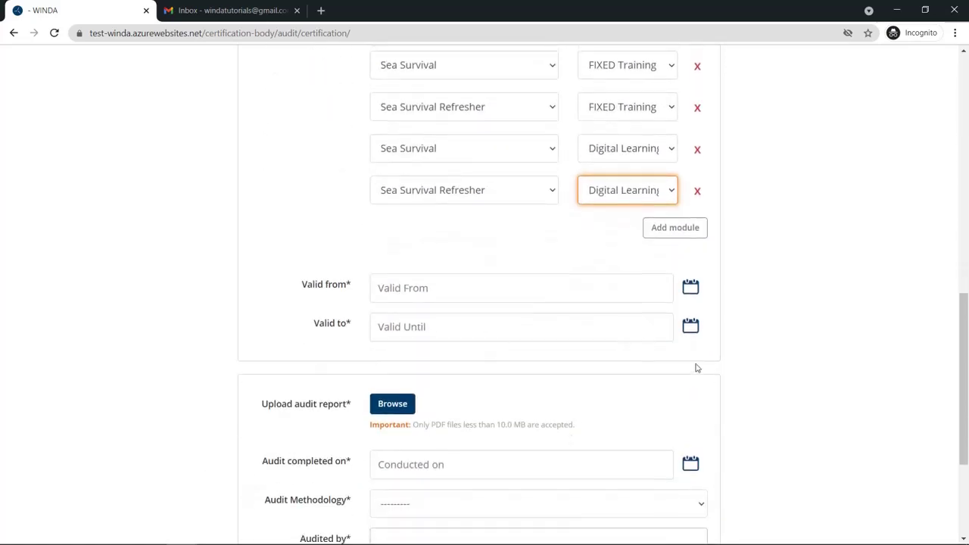
left_click(689, 285)
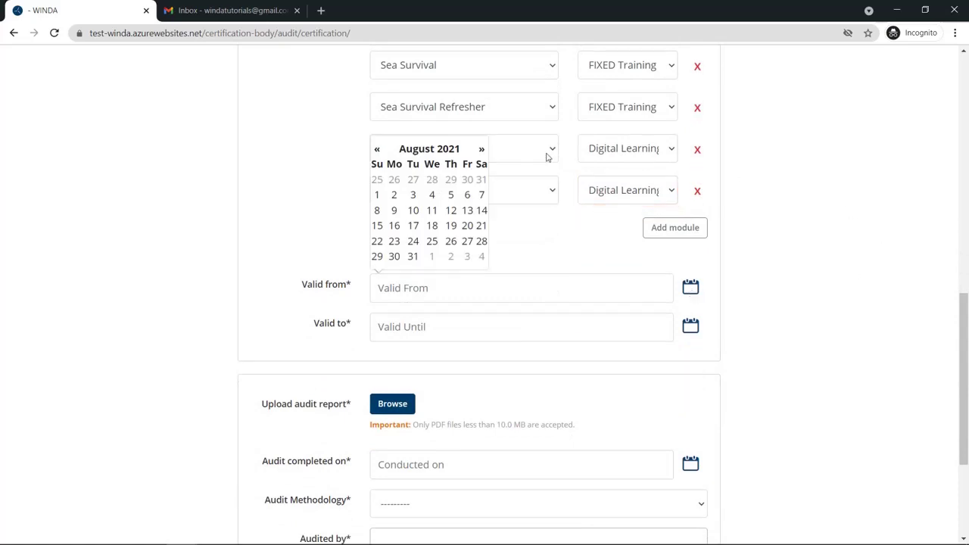
left_click(394, 225)
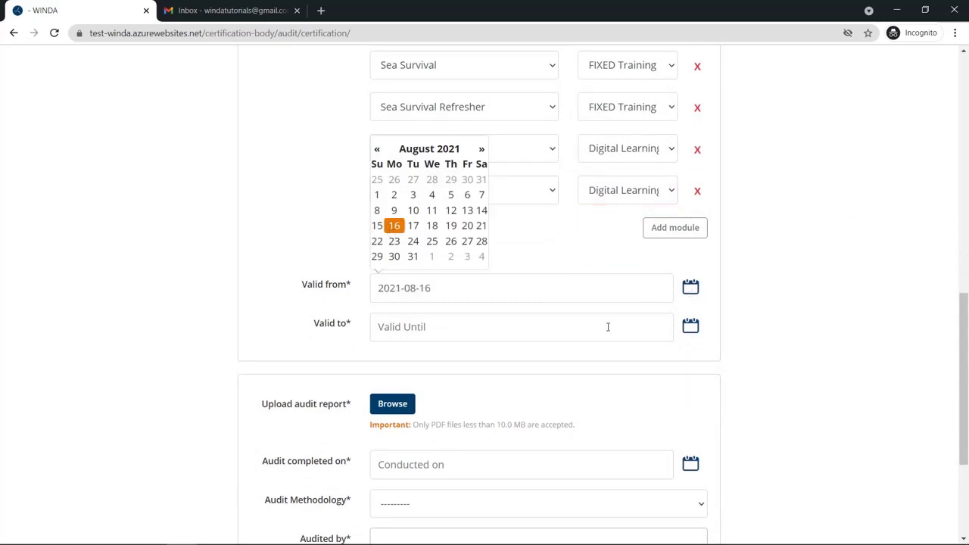
Set the certificate's valid-to date to 2023-08-16
left_click(685, 327)
left_click(413, 189)
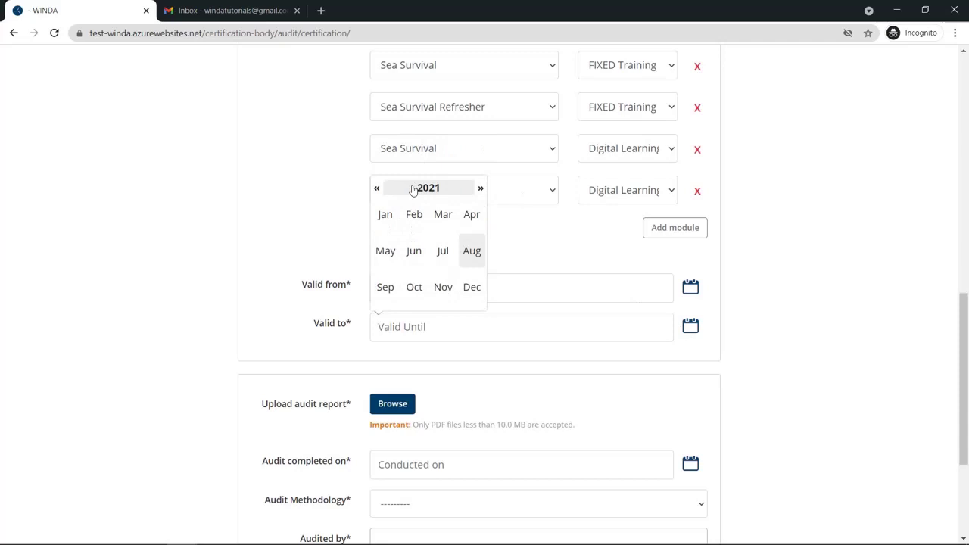
left_click(412, 189)
left_click(385, 249)
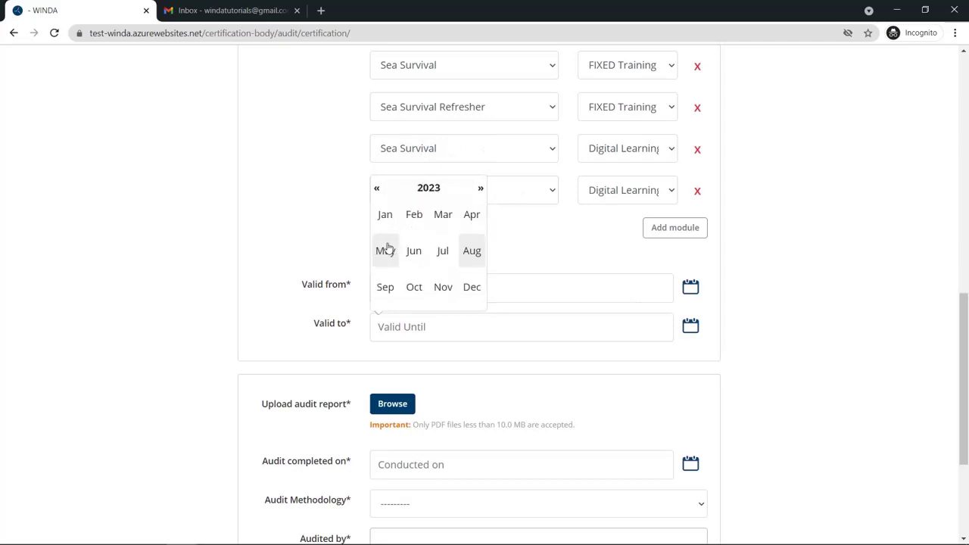
left_click(470, 253)
left_click(431, 249)
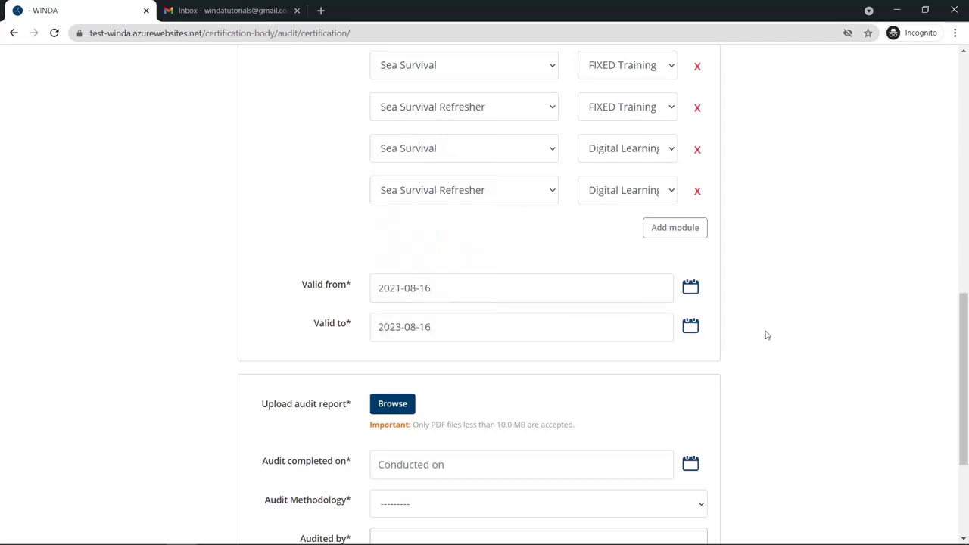
scroll(749, 394, "down", 3)
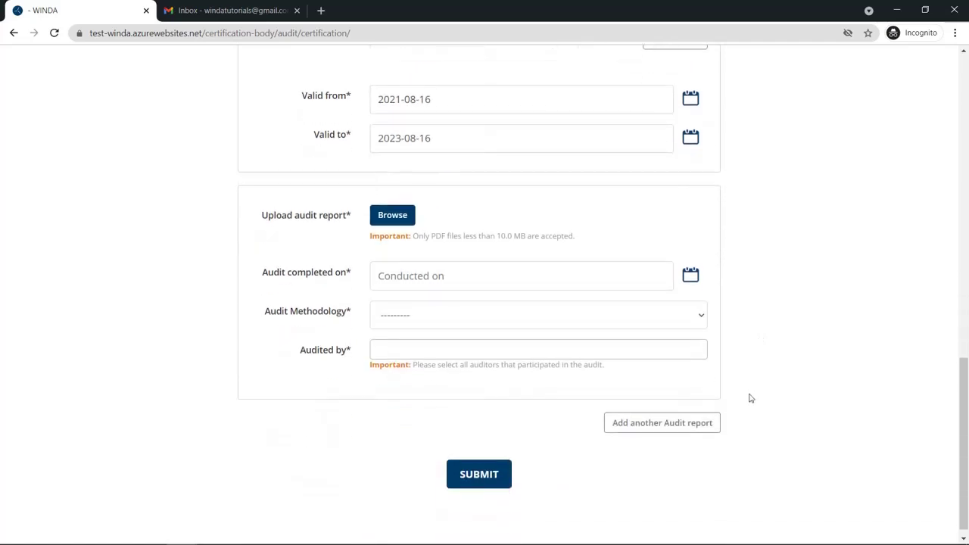
Upload Audit Report.pdf as the audit report and set the audit completion date to 2021-08-16
left_click(372, 215)
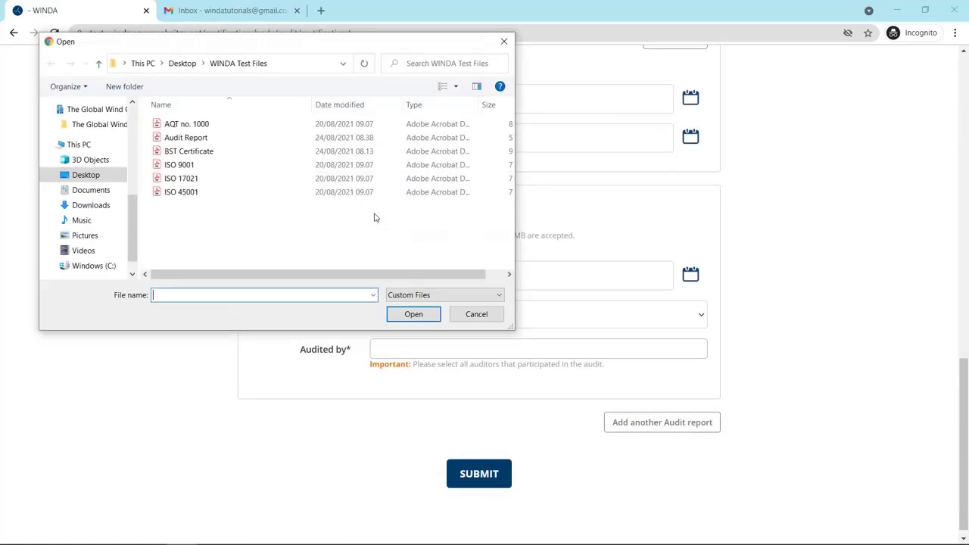
left_click(228, 138)
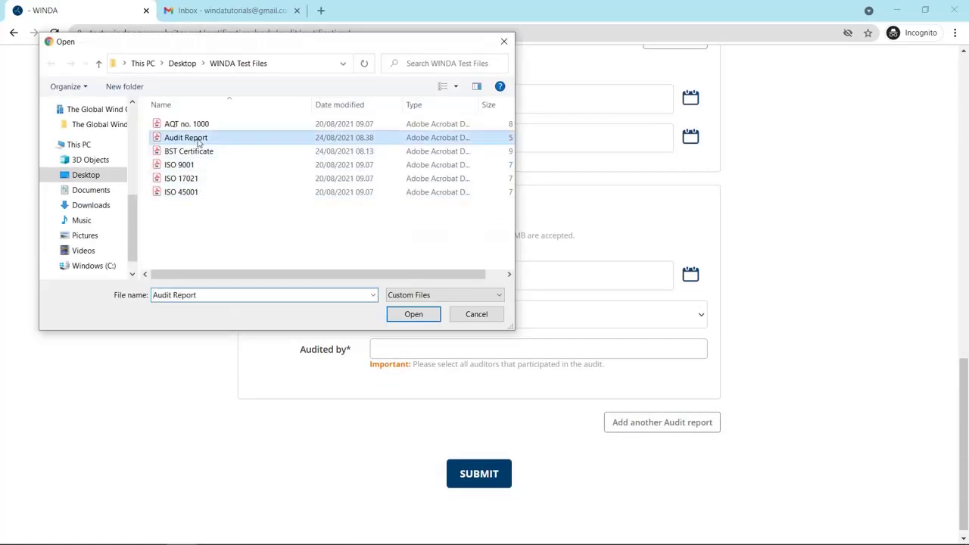
left_click(403, 316)
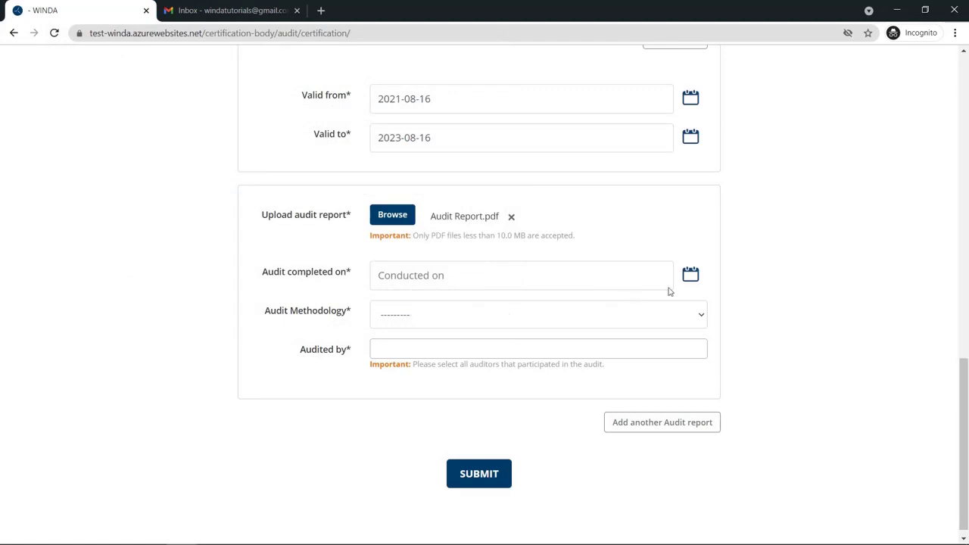
left_click(691, 284)
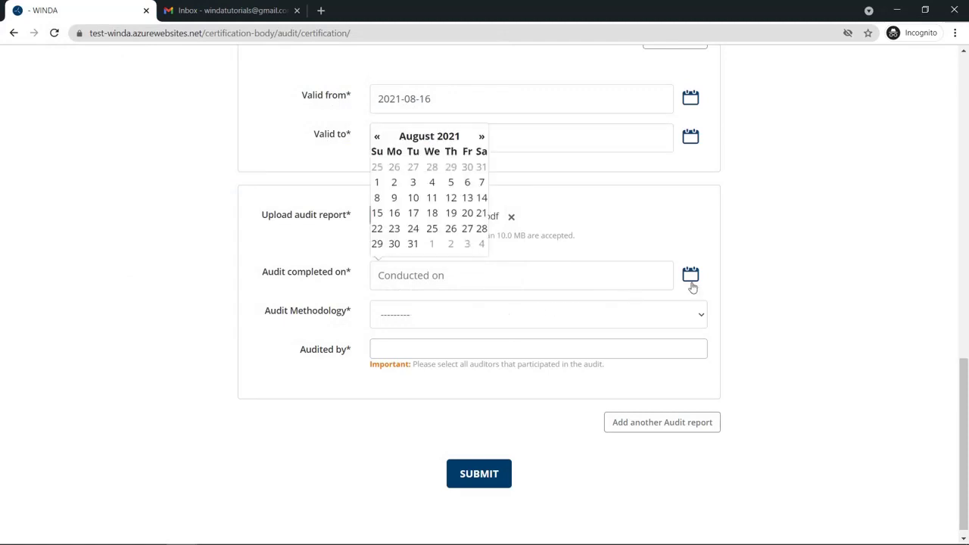
left_click(393, 213)
Set the audit methodology to Physical audit and choose the first listed auditor as the one who audited
left_click(702, 318)
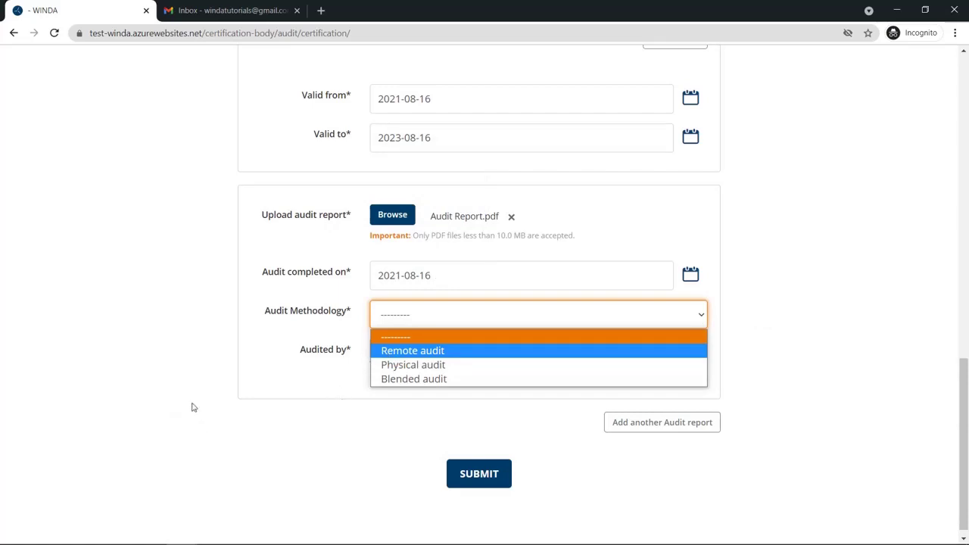
left_click(421, 366)
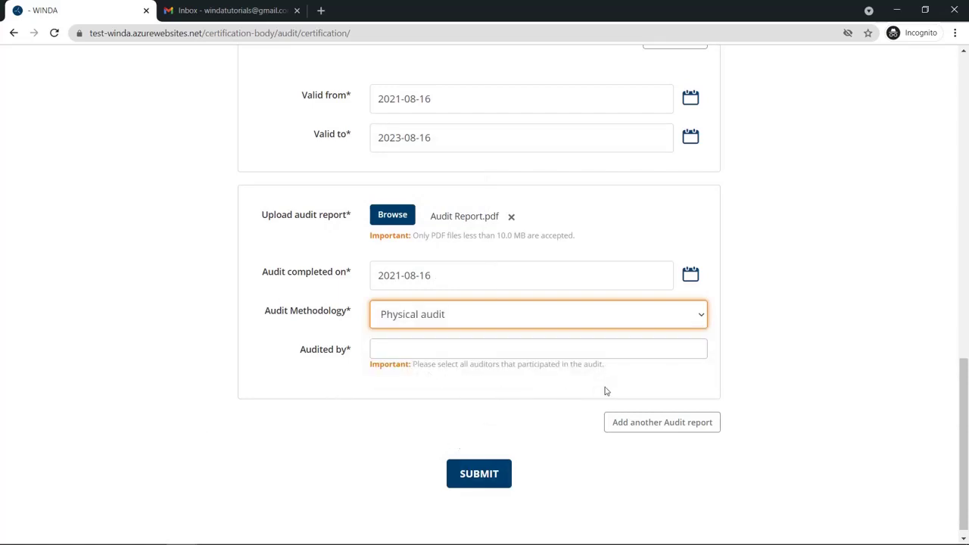
left_click(515, 350)
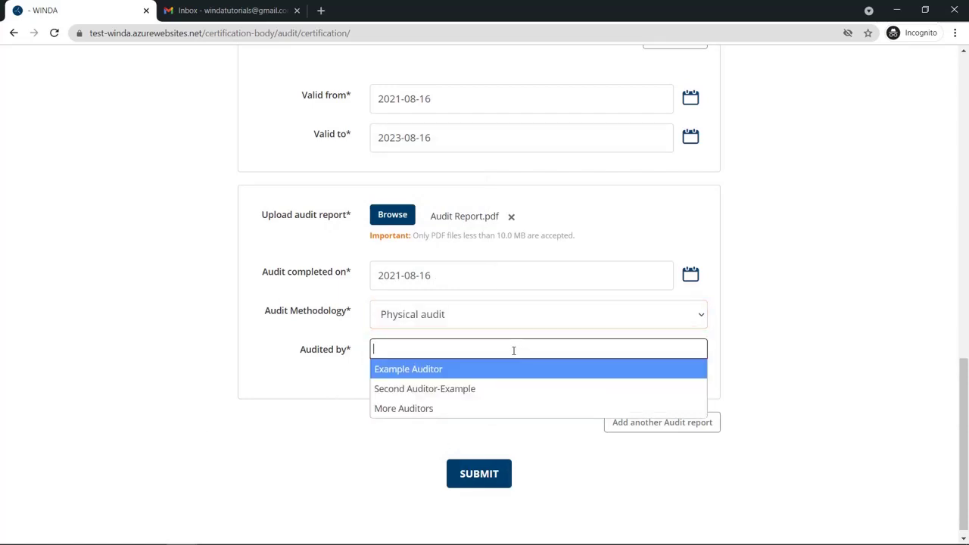
left_click(435, 370)
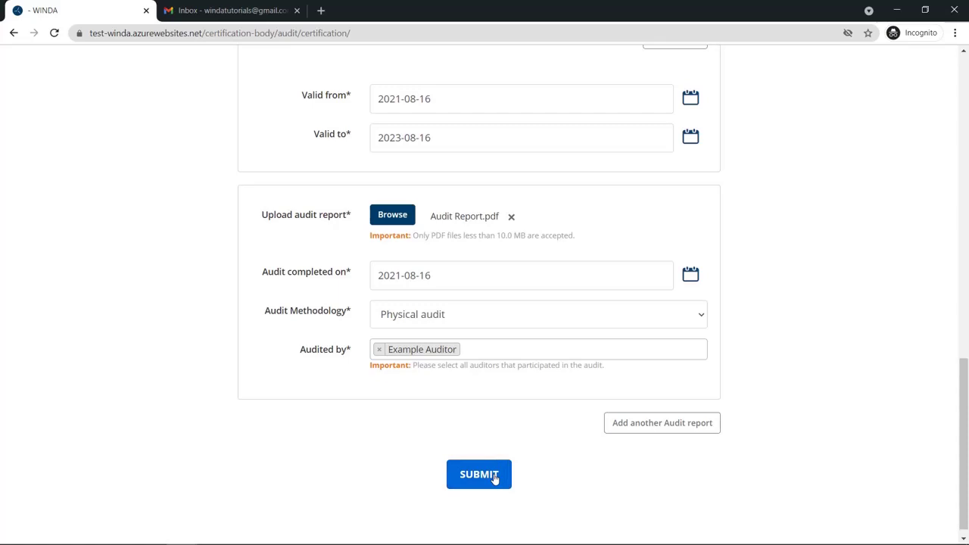
Review the completed certification audit form from start to end and submit it
scroll(504, 436, "up", 10)
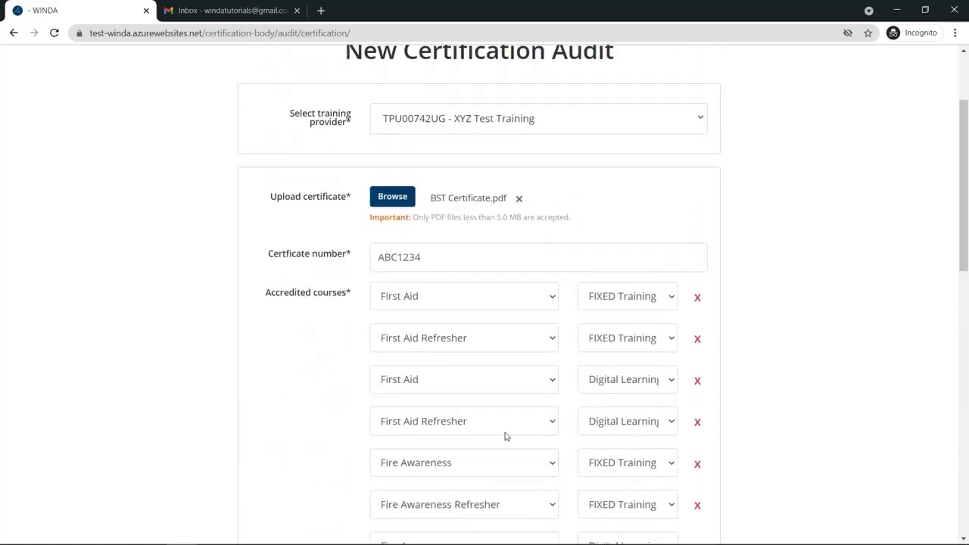
scroll(505, 437, "up", 1)
scroll(505, 437, "down", 10)
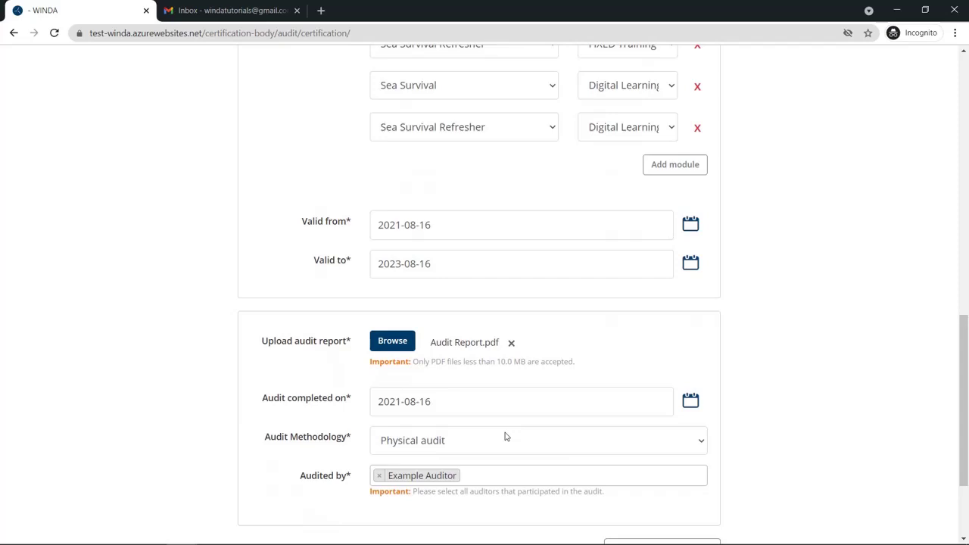
scroll(505, 437, "down", 1)
left_click(489, 531)
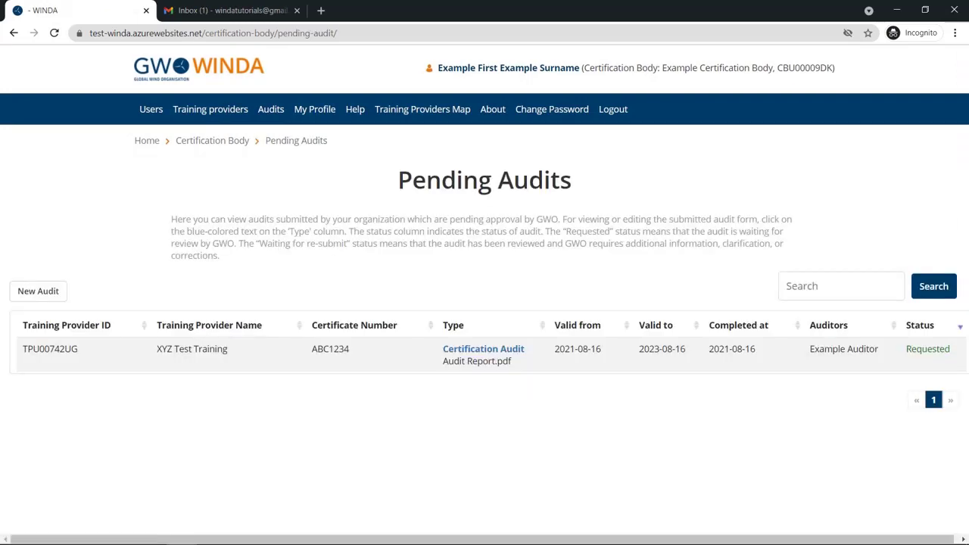
Return to the WINDA home page, and switch to Gmail to read the "Certification audit pending" email
left_click(182, 68)
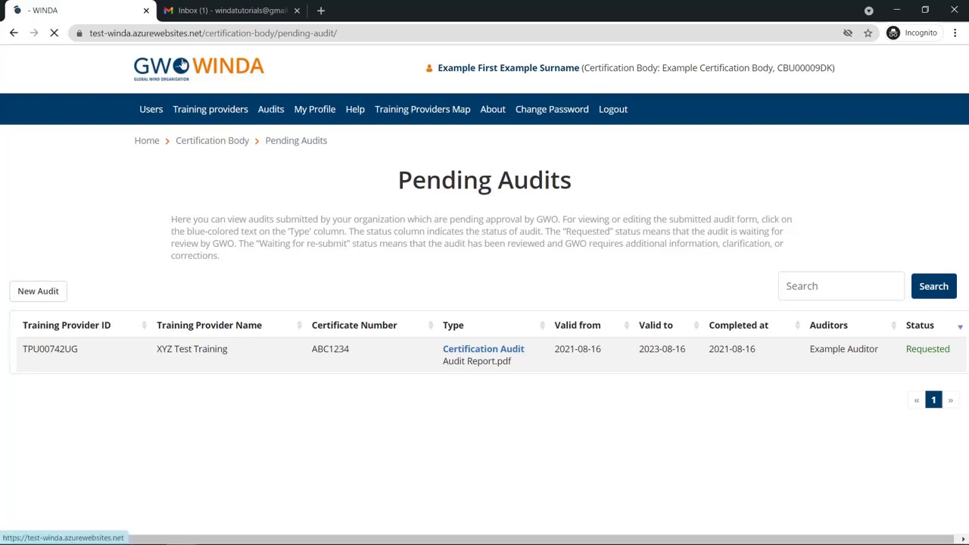
scroll(179, 346, "down", 1)
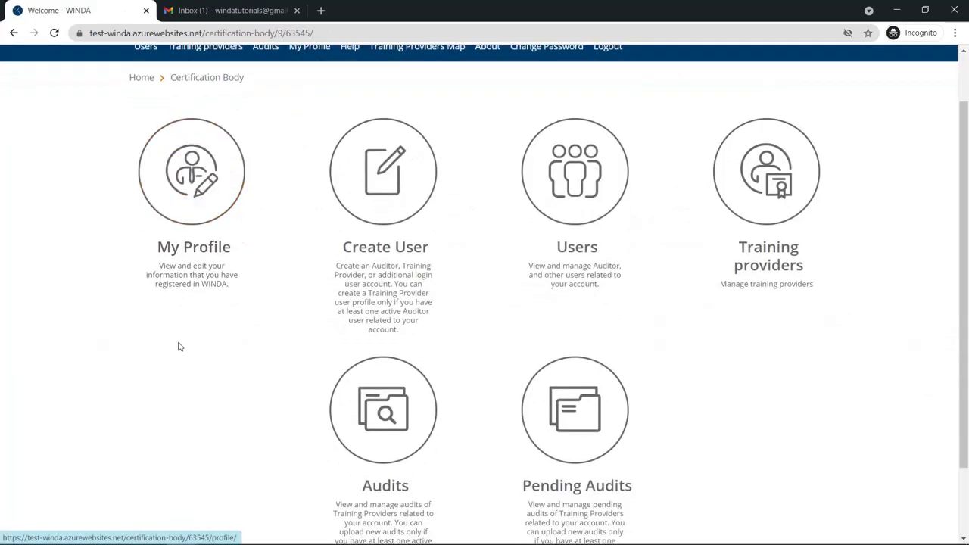
scroll(394, 328, "down", 1)
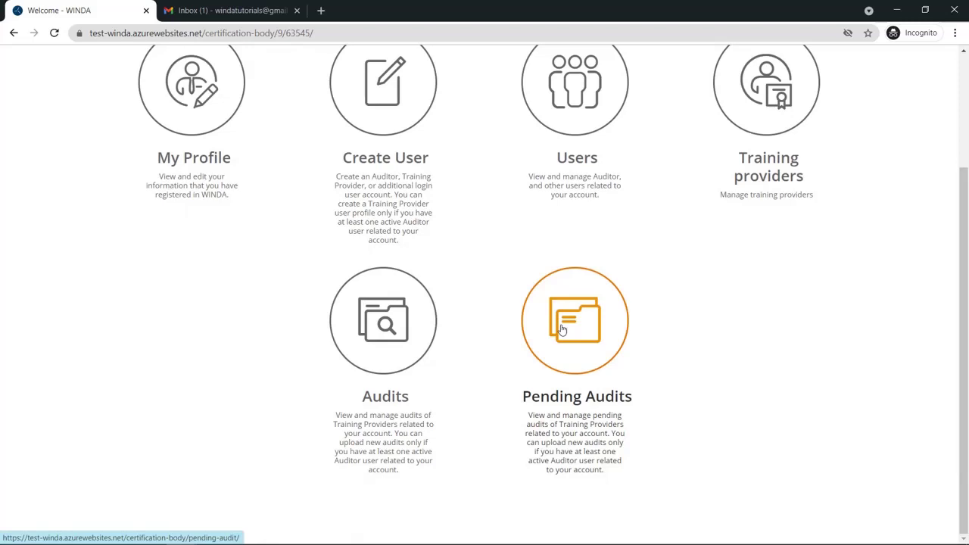
left_click(241, 10)
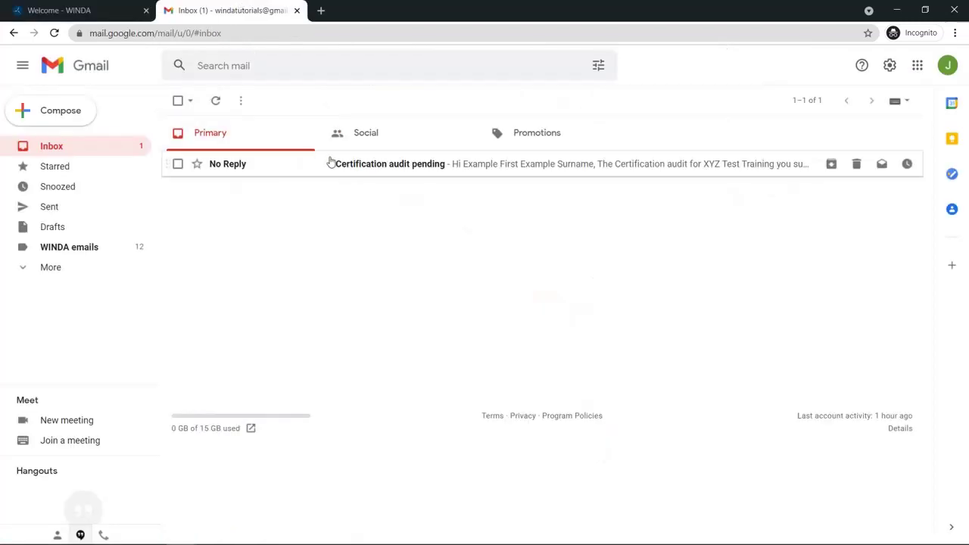
left_click(384, 172)
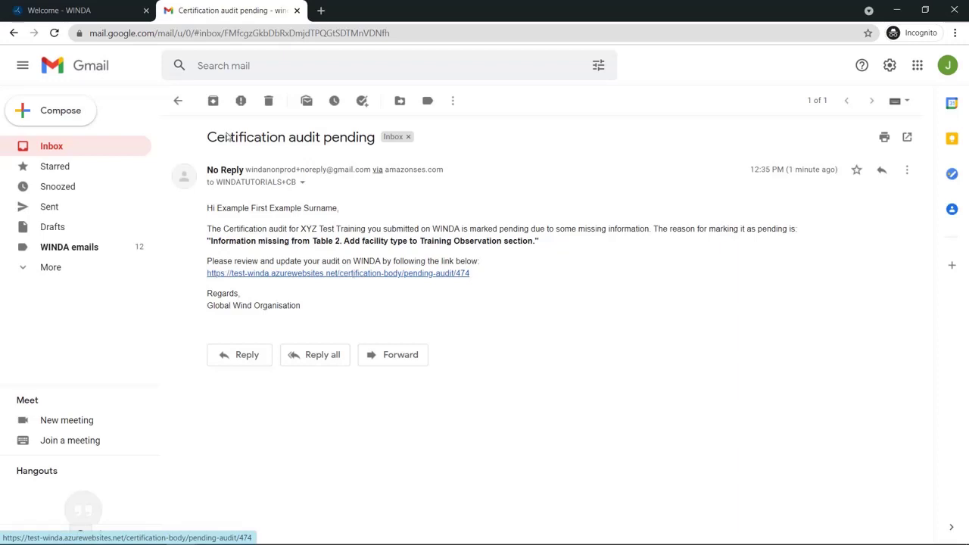
Switch back to WINDA, open the pending certification audit for XYZ Test Training and view its full log history
left_click(98, 9)
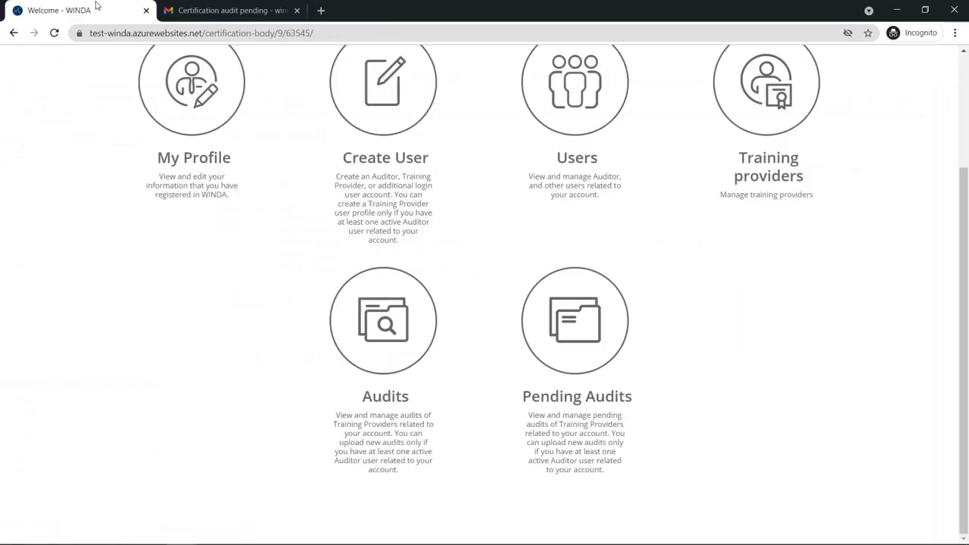
left_click(604, 334)
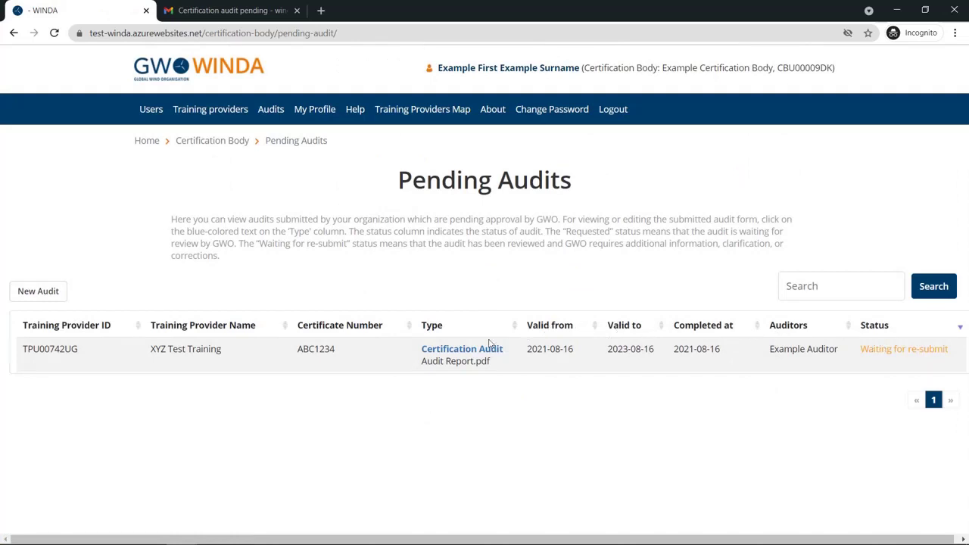
left_click(463, 350)
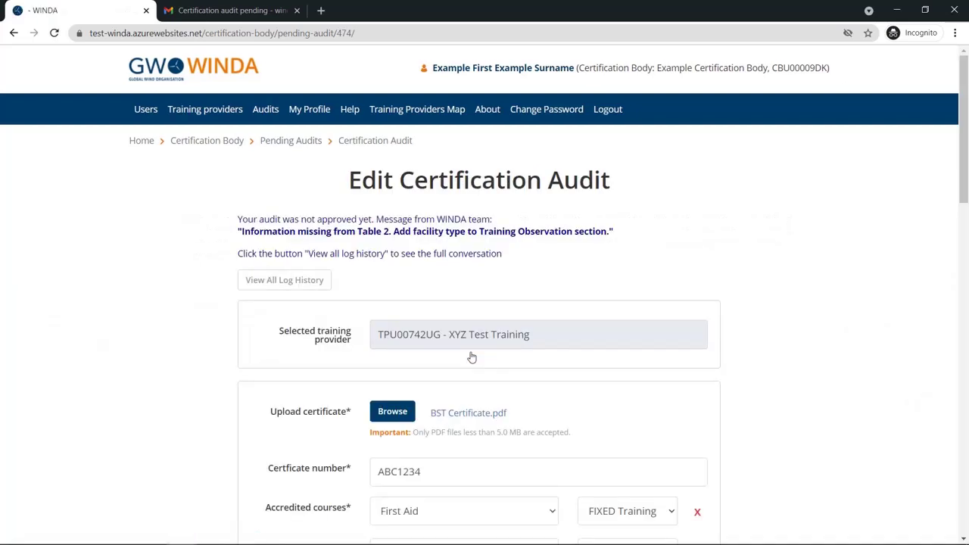
left_click(295, 282)
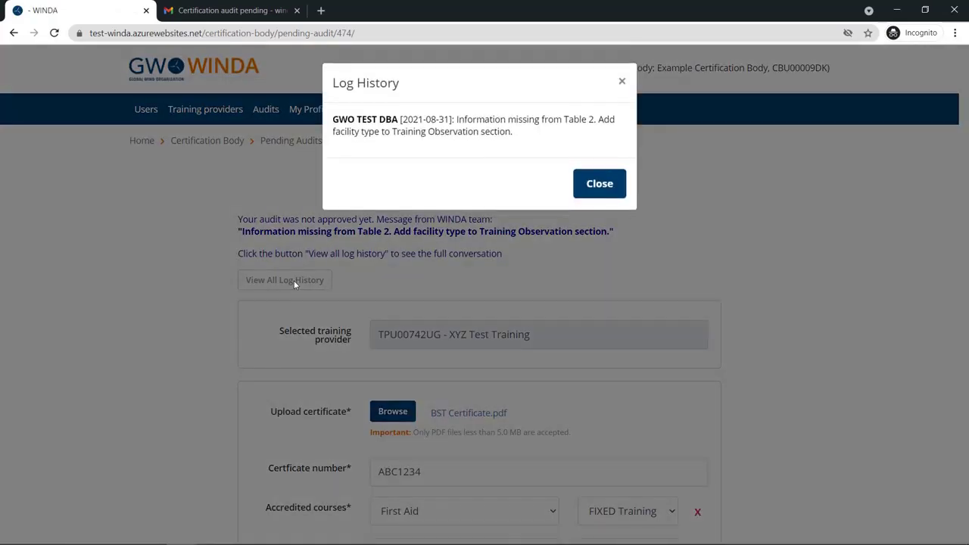
left_click(623, 81)
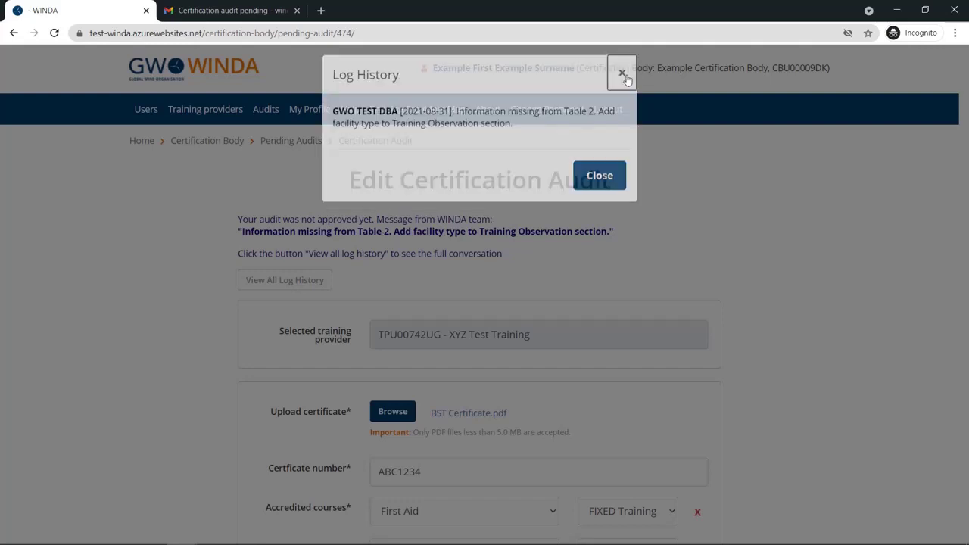
Replace the audit report in the certification audit with the corrected file Audit Report.pdf
scroll(595, 280, "down", 4)
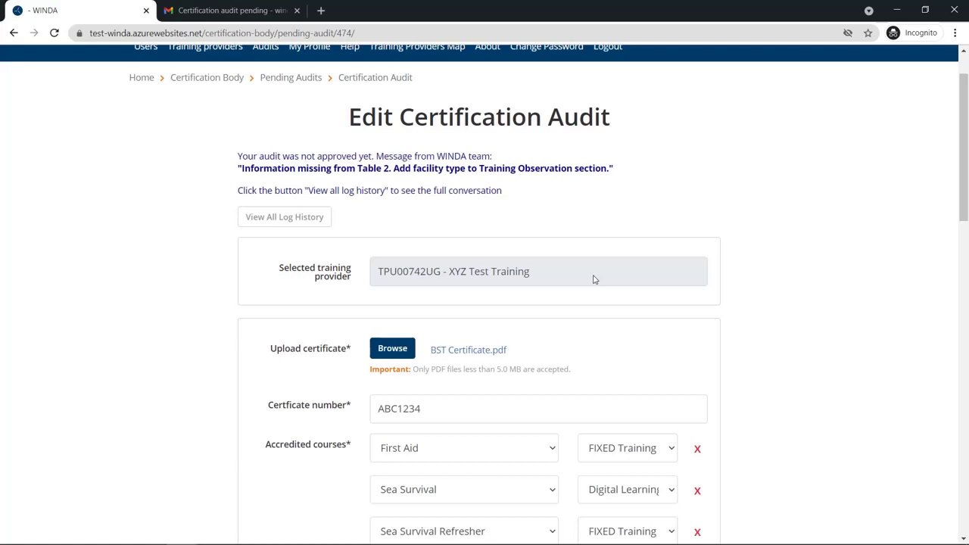
scroll(595, 280, "down", 7)
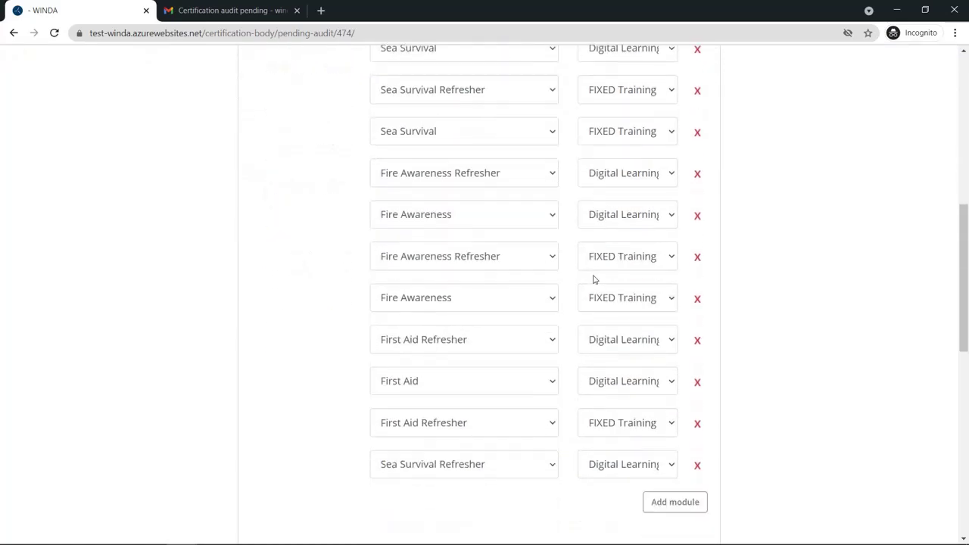
scroll(595, 280, "down", 3)
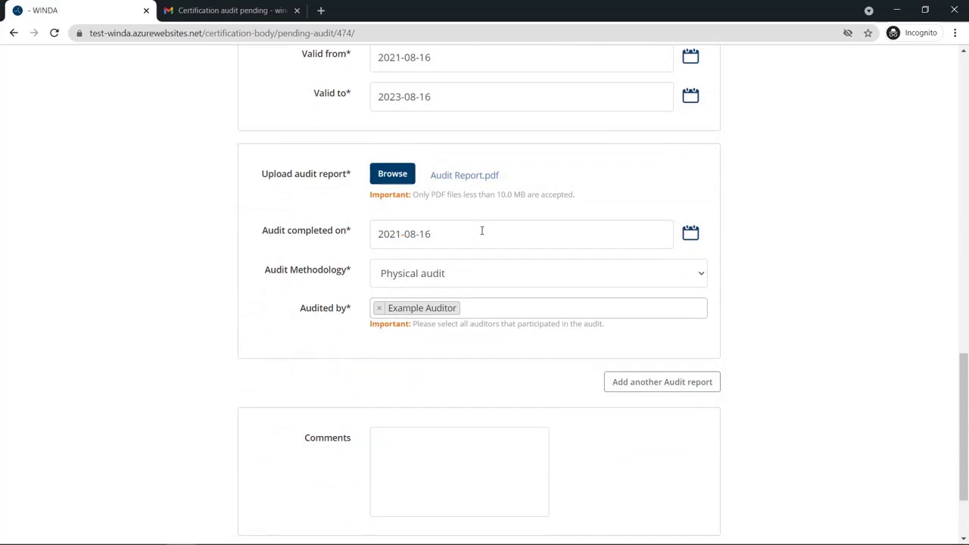
left_click(397, 182)
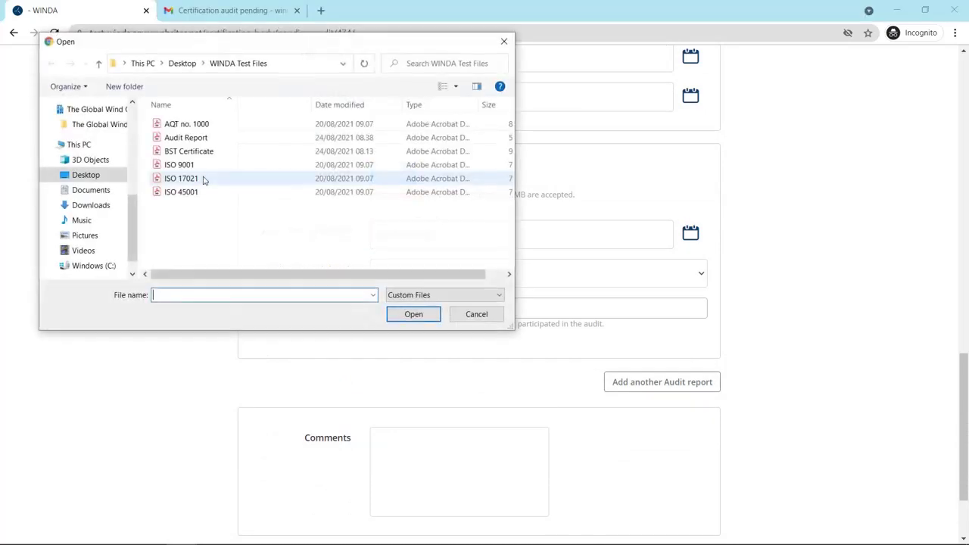
left_click(186, 138)
left_click(414, 317)
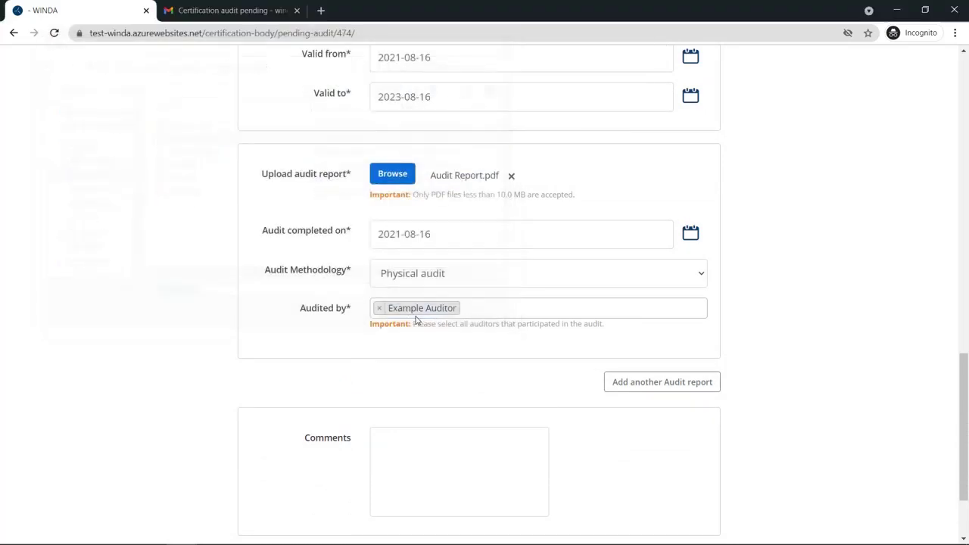
Add the comment "Corrected audit report" and resubmit the certification audit
scroll(258, 324, "down", 2)
left_click(478, 331)
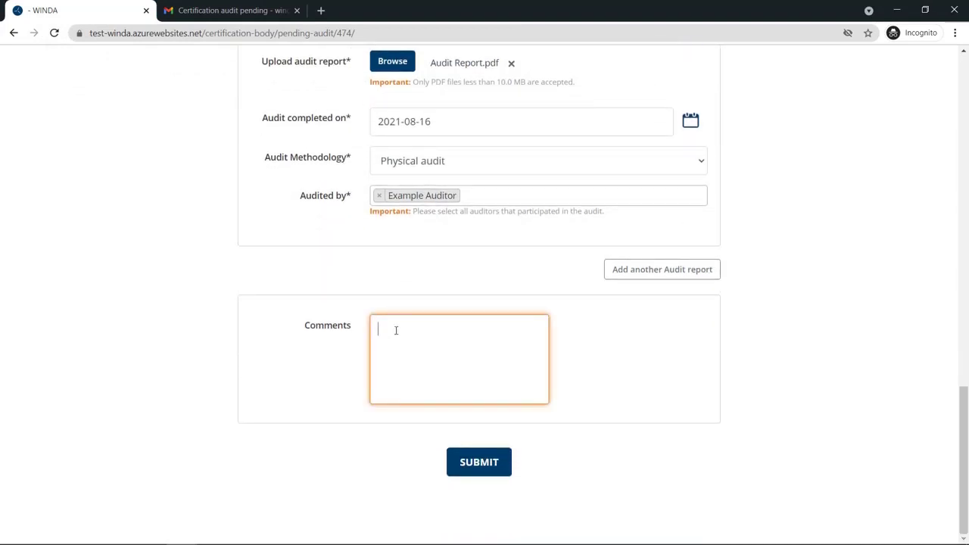
type("Corrected audit report")
left_click(396, 460)
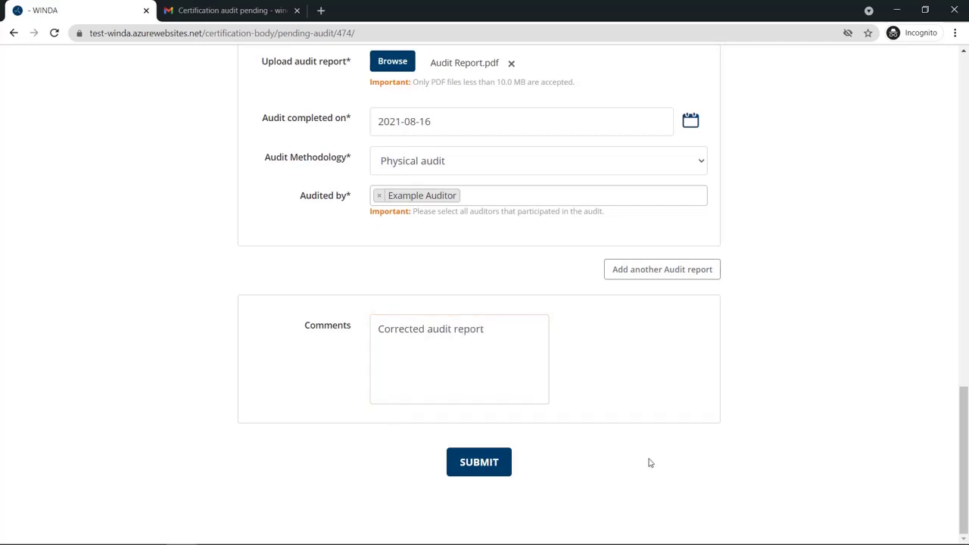
left_click(508, 470)
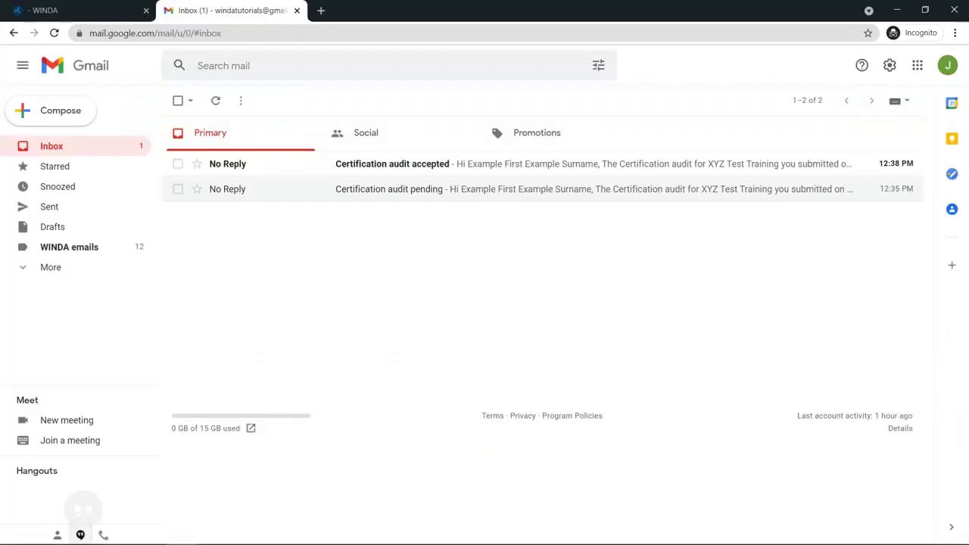
Open the "Certification audit accepted" email and follow its link to the audits list in WINDA
left_click(462, 166)
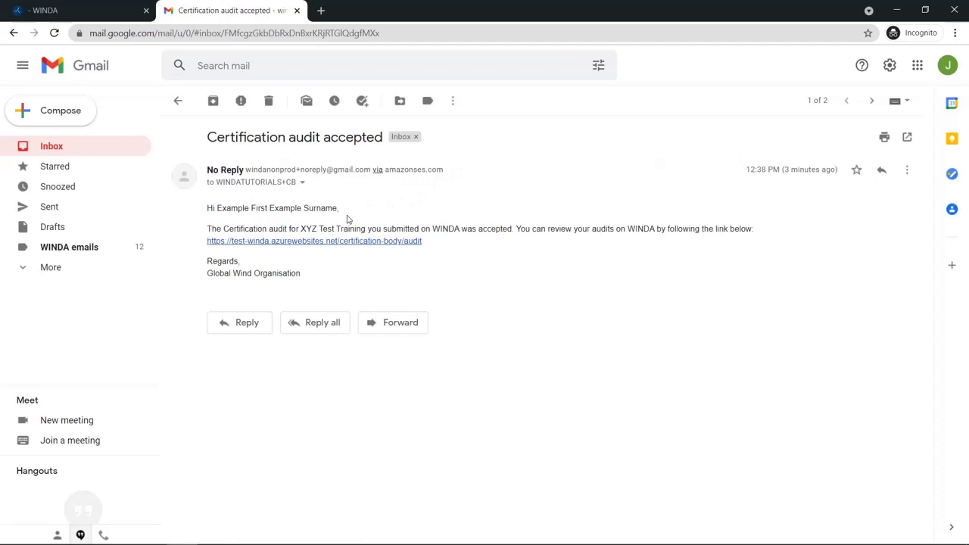
left_click(317, 242)
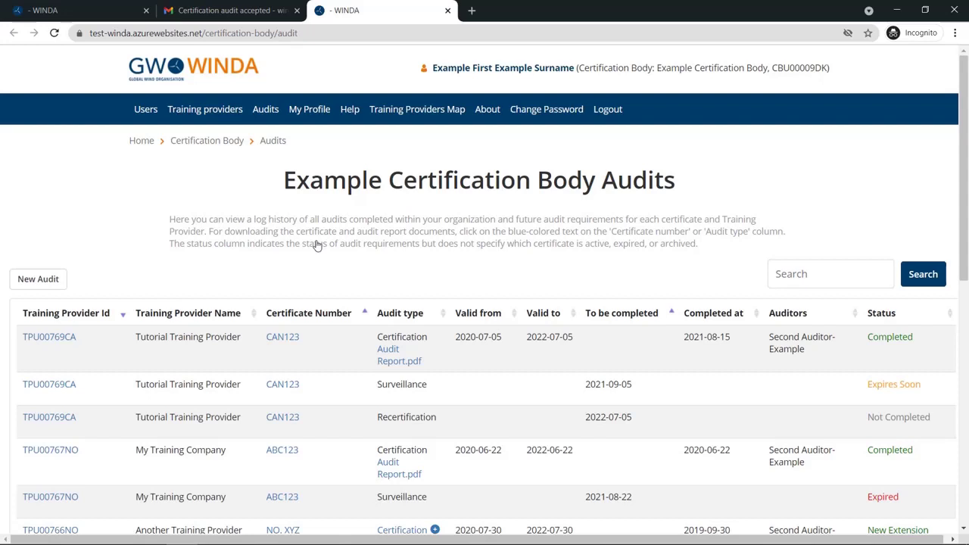
Search the certification body's audits for "xyz test training"
left_click(823, 274)
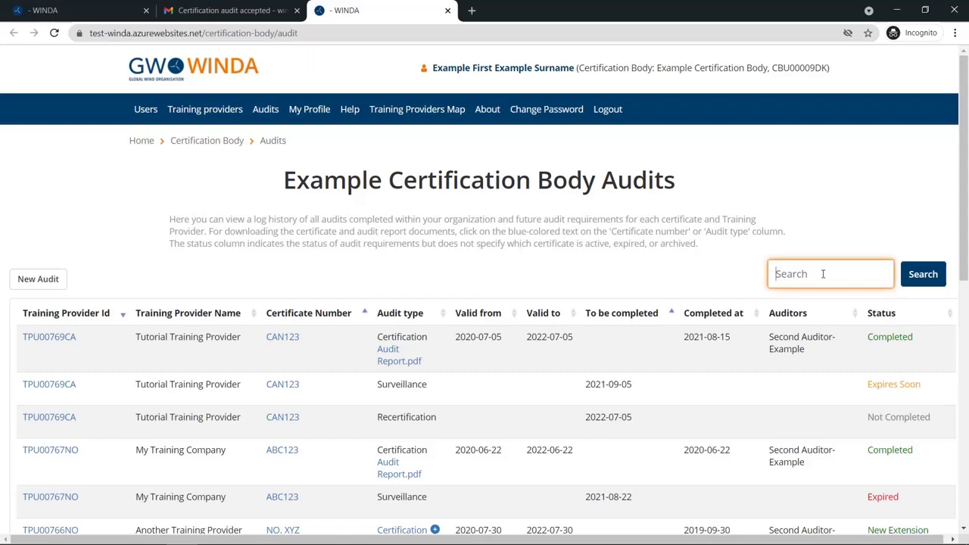
type("xyz test training")
key("Return")
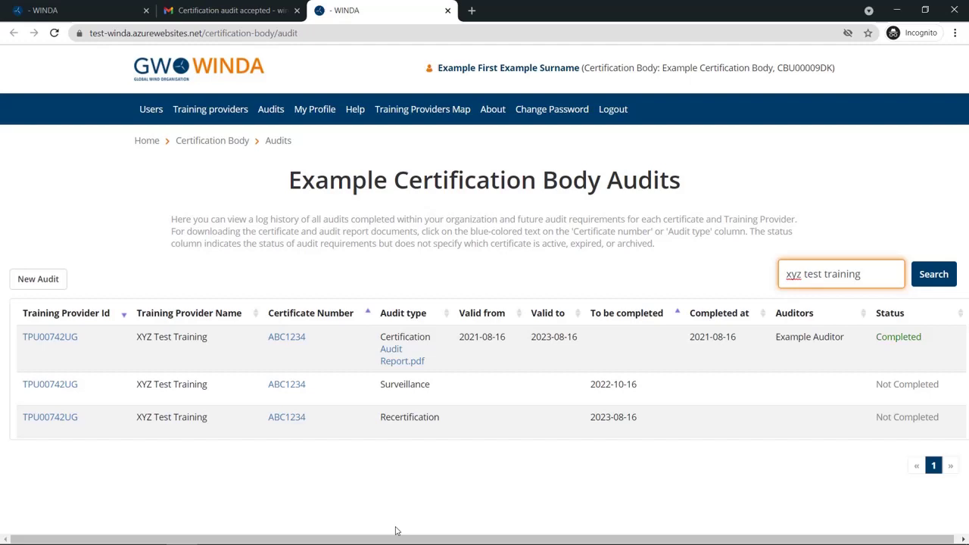